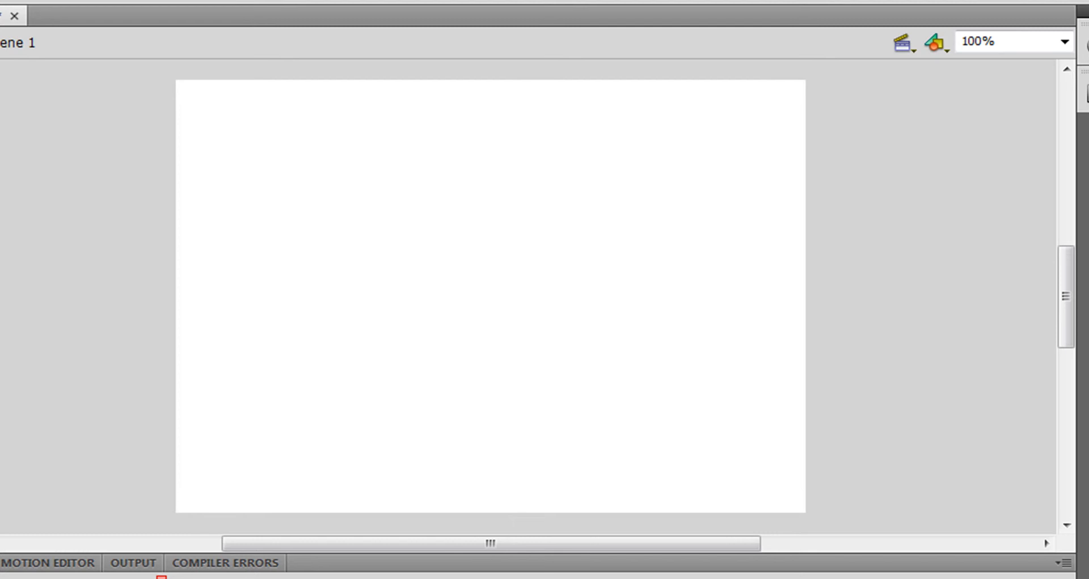
# Draw a borderless green rectangle about 132 by 66 px near the stage's upper-left side
pyautogui.moveTo(186, 159); pyautogui.dragTo(337, 230)
pyautogui.press('v')
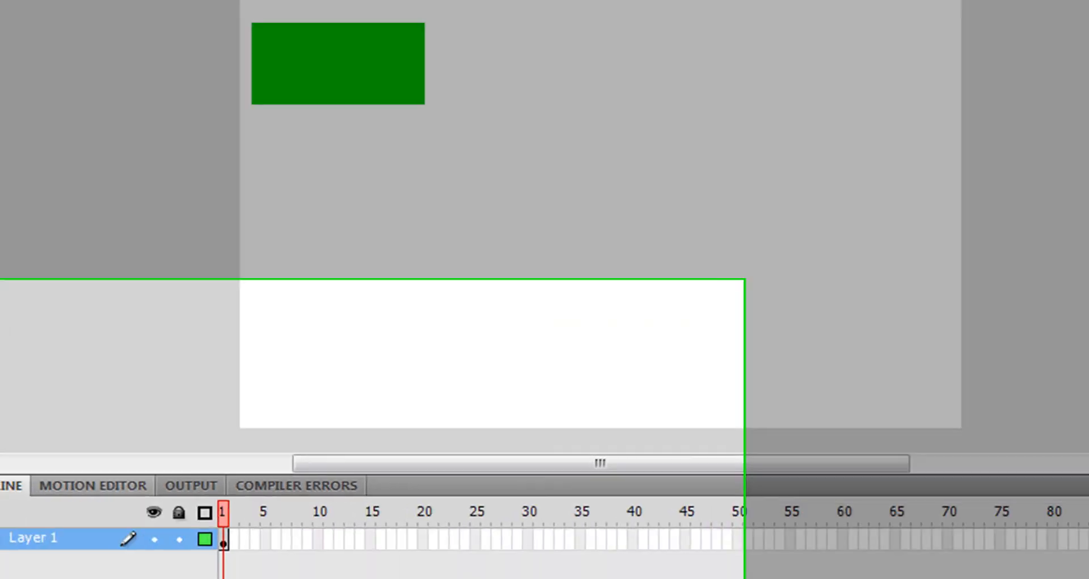
# Add a new layer above Layer 1 and name it Line
pyautogui.click(54, 549)
pyautogui.doubleClick(162, 348)
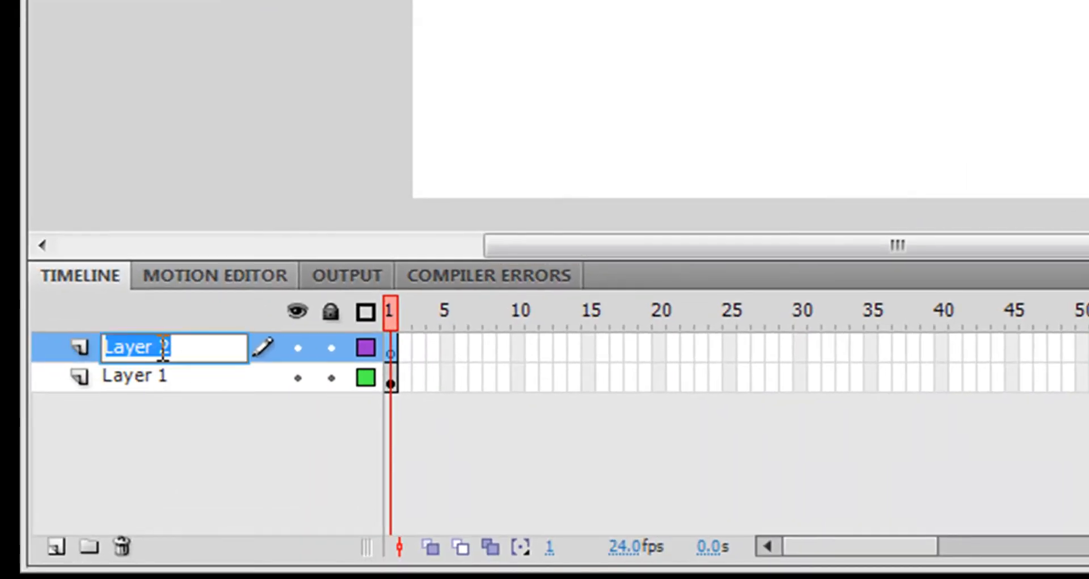
pyautogui.write('Line')
pyautogui.press('Return')
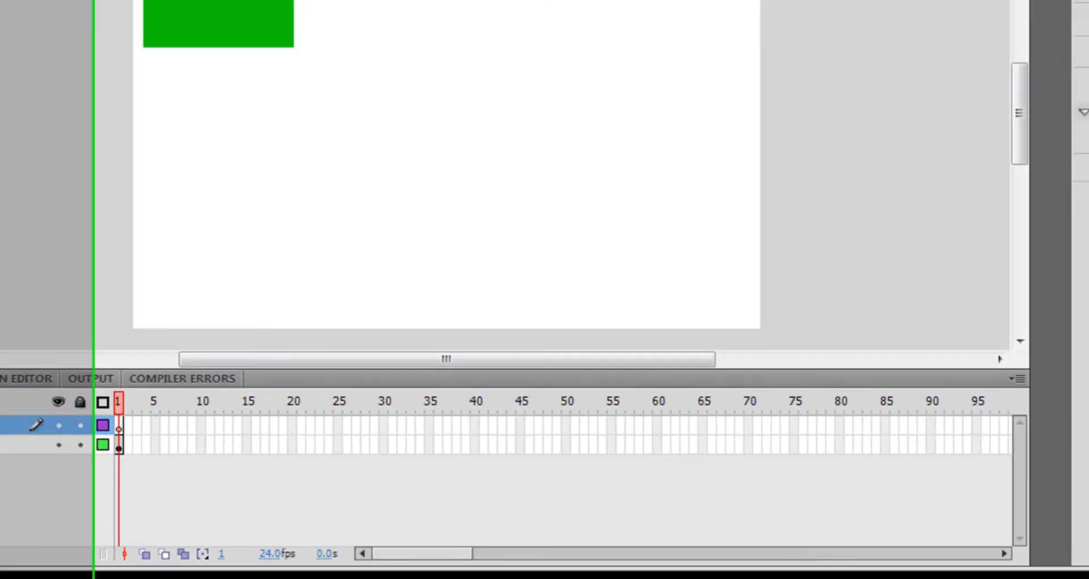
# Draw a wavy freehand line about 642 px wide across and past both stage sides with the Pencil in Smooth mode
pyautogui.click(1056, 195)
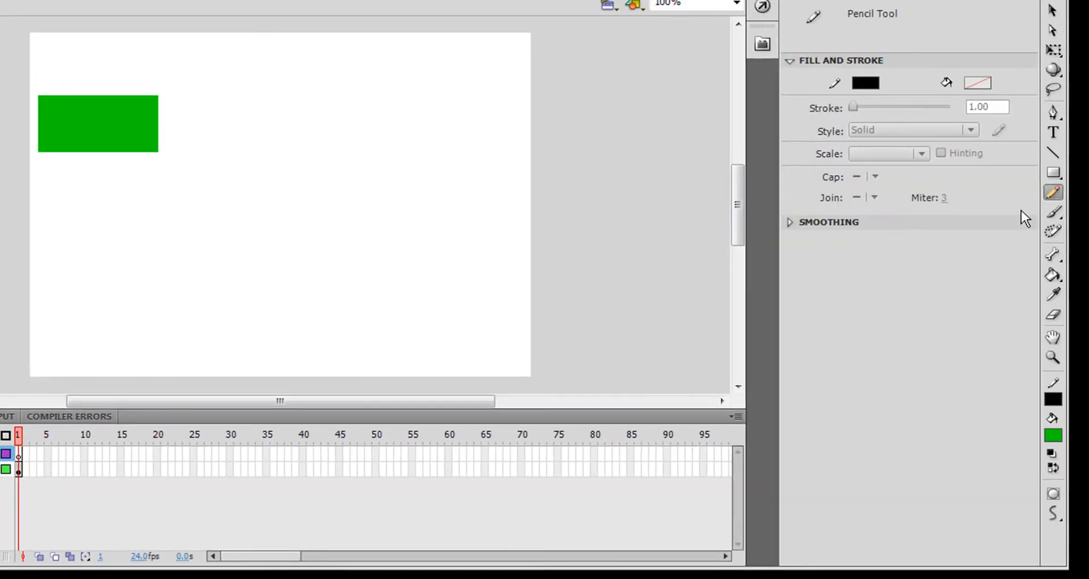
pyautogui.moveTo(6, 232)
pyautogui.mouseDown()
pyautogui.moveTo(32, 197)
pyautogui.moveTo(77, 182)
pyautogui.mouseUp()
pyautogui.moveTo(95, 244)
pyautogui.mouseDown()
pyautogui.moveTo(193, 230)
pyautogui.moveTo(206, 211)
pyautogui.moveTo(331, 191)
pyautogui.moveTo(376, 256)
pyautogui.moveTo(538, 227)
pyautogui.moveTo(592, 183)
pyautogui.mouseUp()
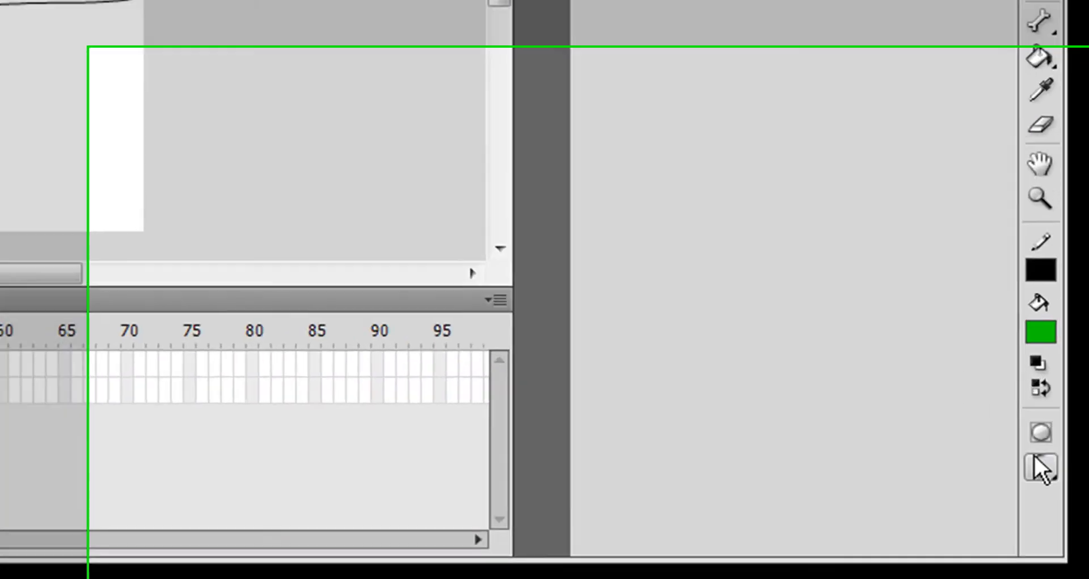
pyautogui.click(1054, 513)
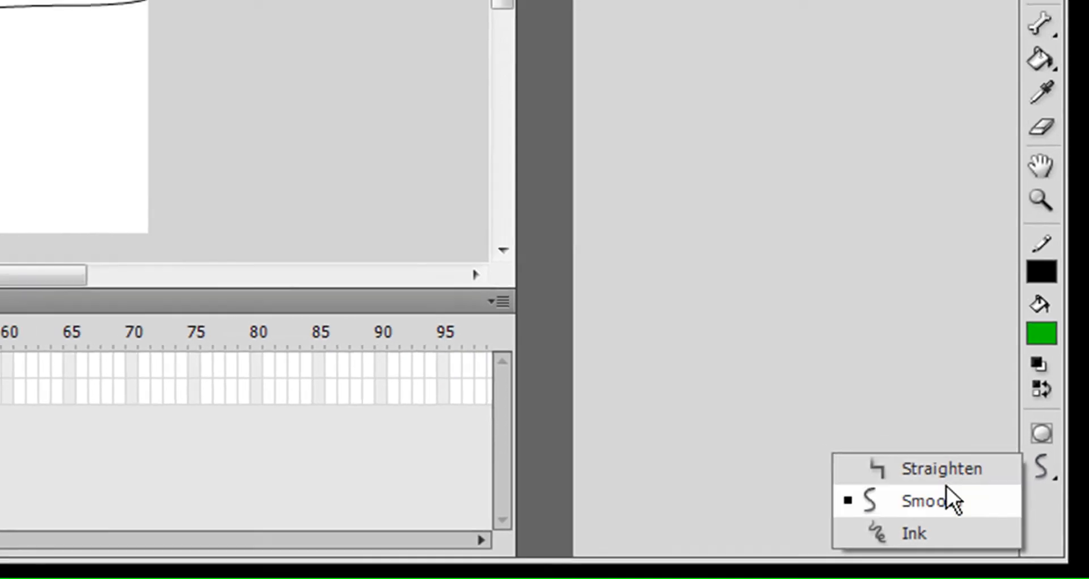
pyautogui.click(939, 492)
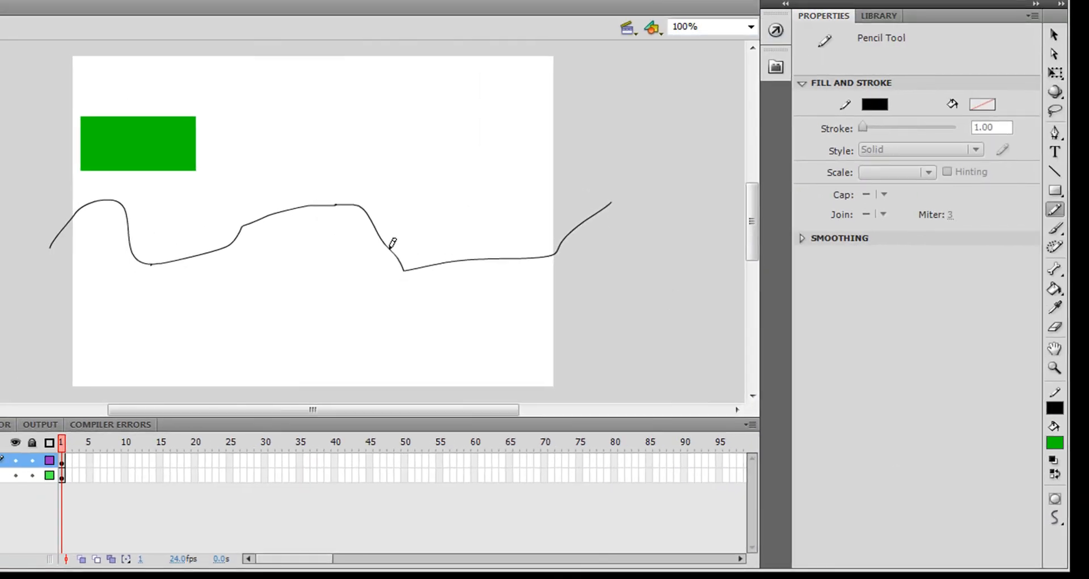
# Smooth the whole wavy pencil line using the selection's Smooth option
pyautogui.press('v')
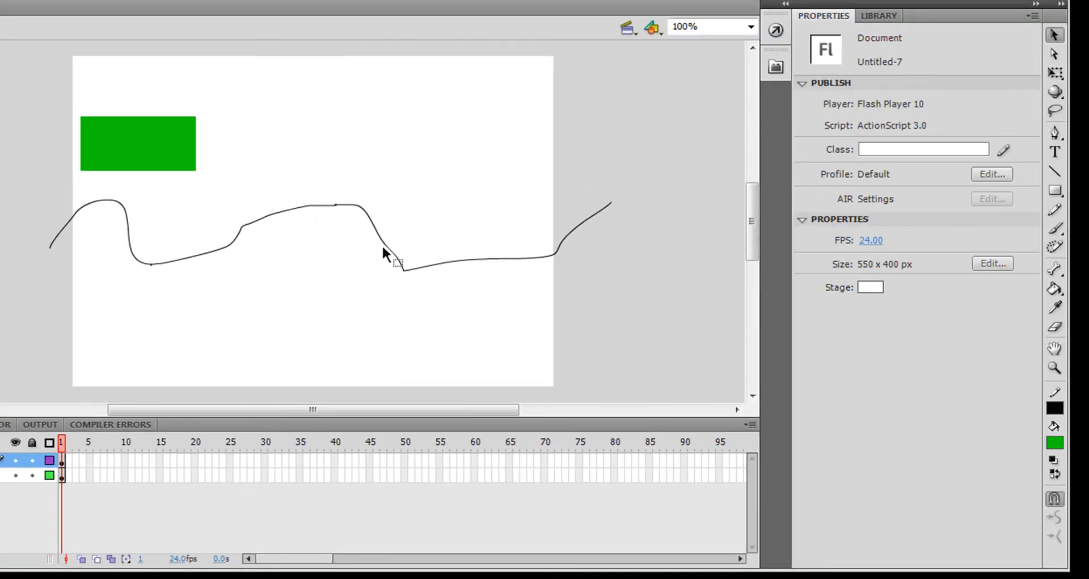
pyautogui.click(386, 249)
pyautogui.click(1057, 513)
pyautogui.click(1057, 513)
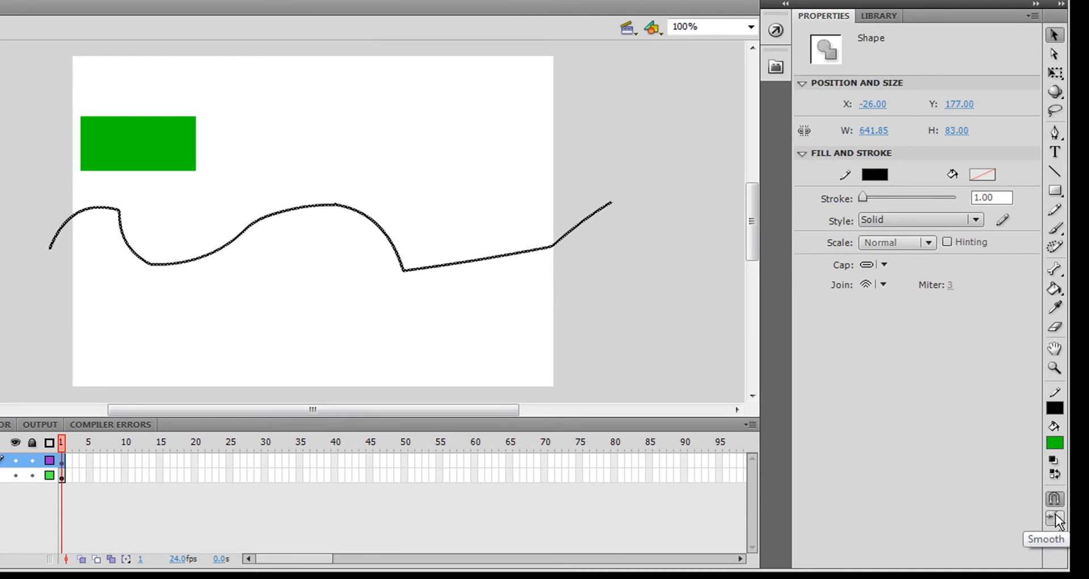
pyautogui.click(600, 355)
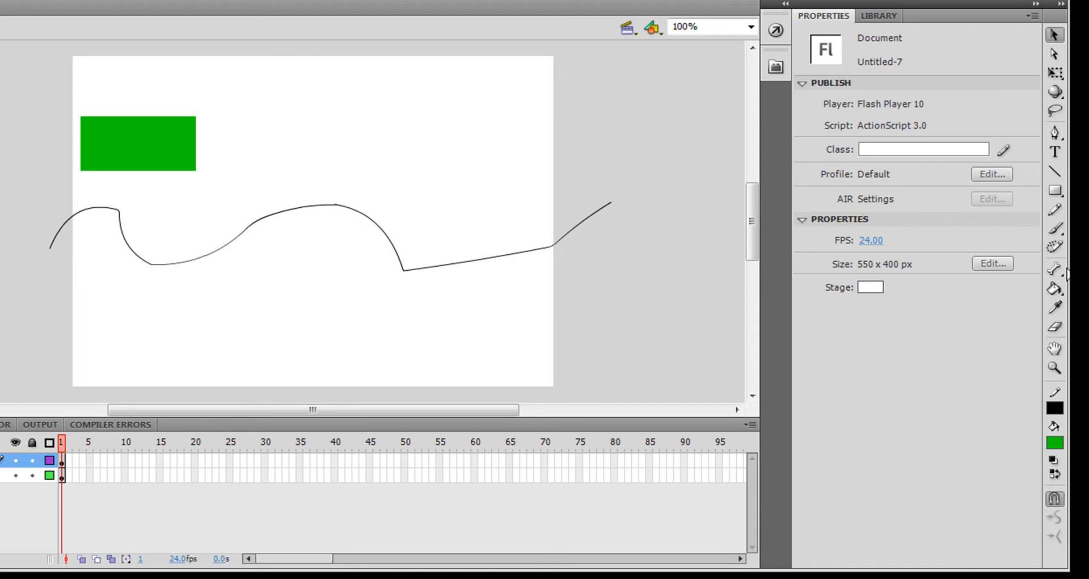
# Delete the bumpy segment at the line's middle crest and join the two loose ends into one continuous line
pyautogui.click(1055, 372)
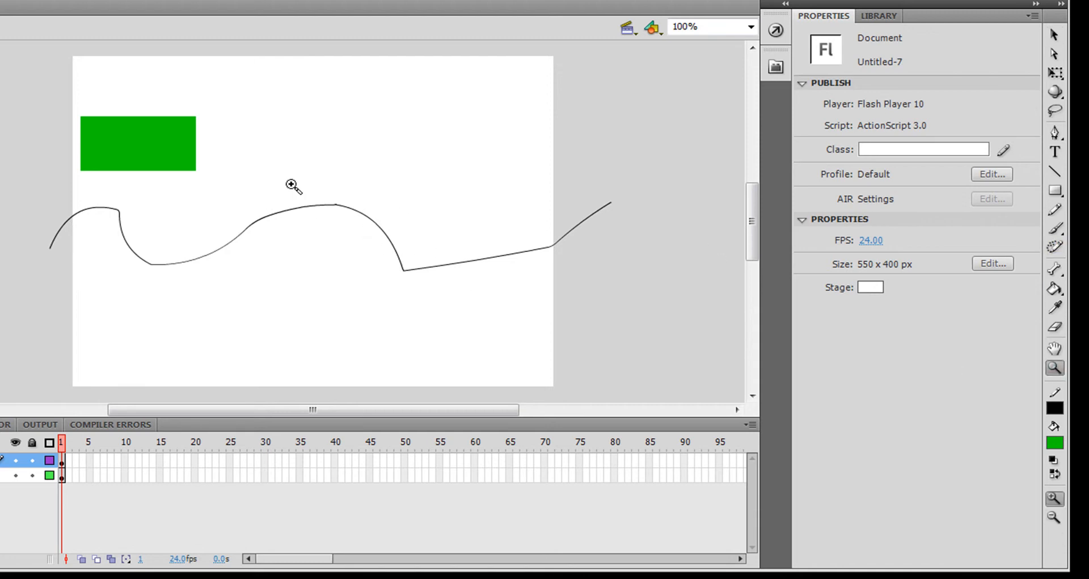
pyautogui.moveTo(328, 191); pyautogui.dragTo(365, 230)
pyautogui.press('v')
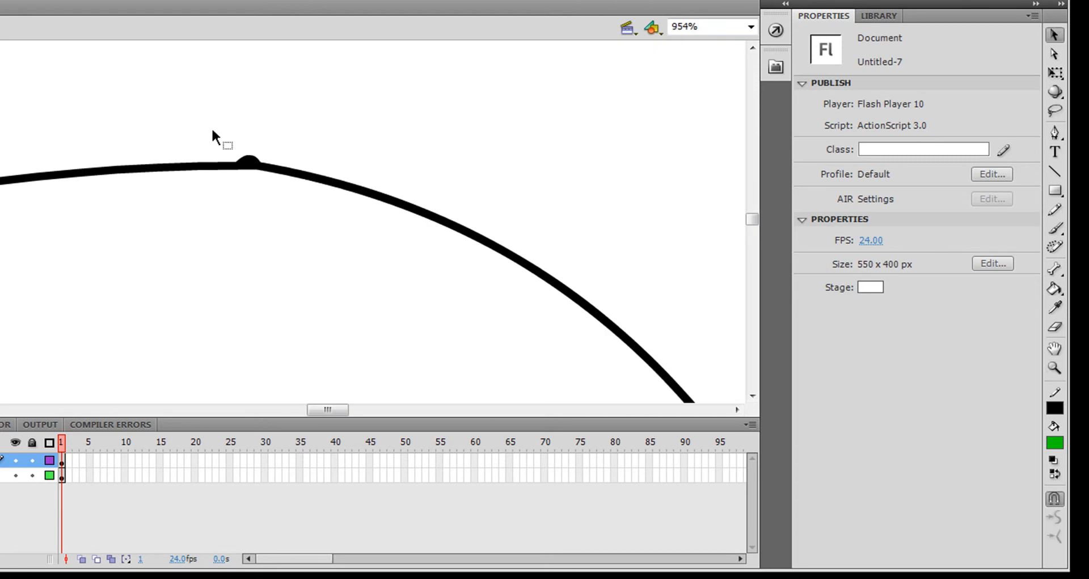
pyautogui.click(245, 162)
pyautogui.press('Delete')
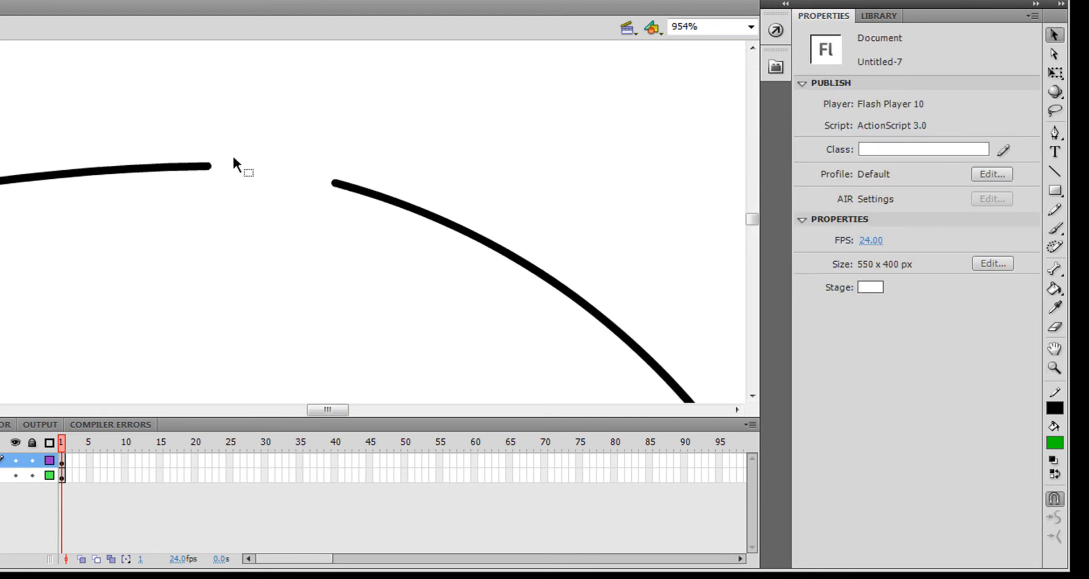
pyautogui.moveTo(200, 168)
pyautogui.mouseDown()
pyautogui.moveTo(340, 196)
pyautogui.moveTo(335, 182)
pyautogui.mouseUp()
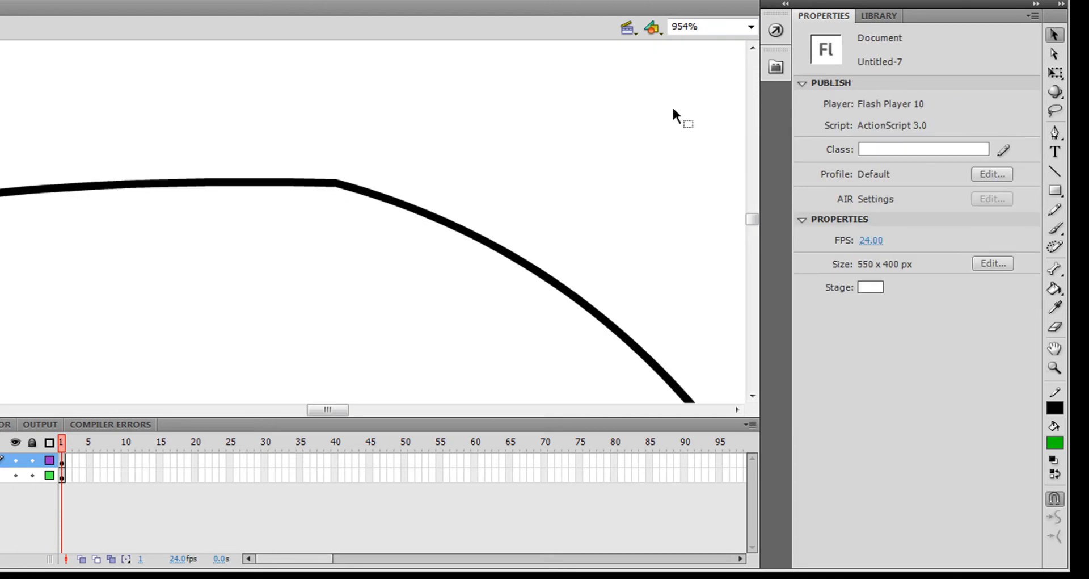
pyautogui.click(748, 29)
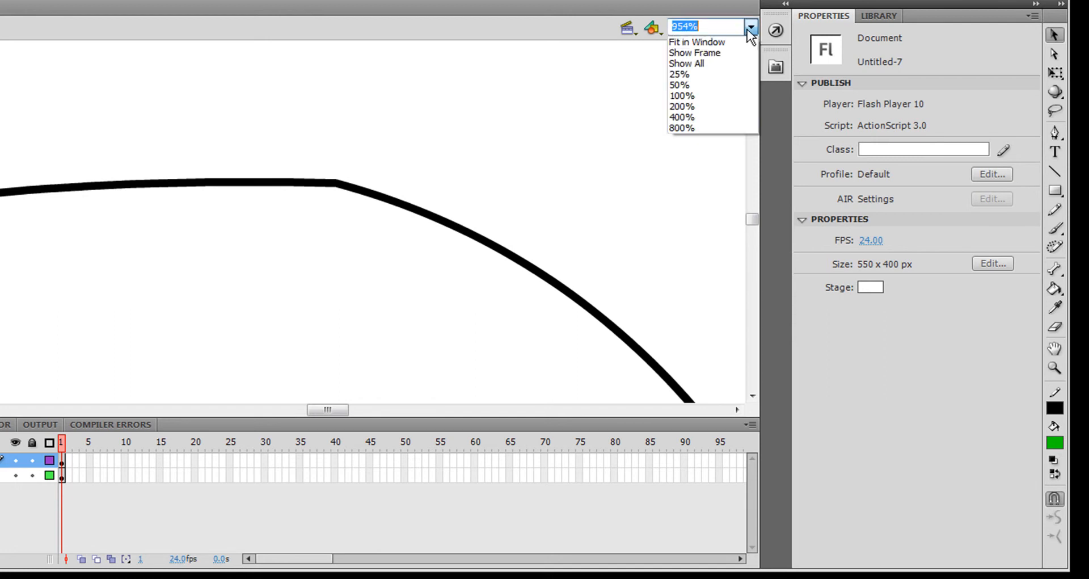
pyautogui.click(713, 94)
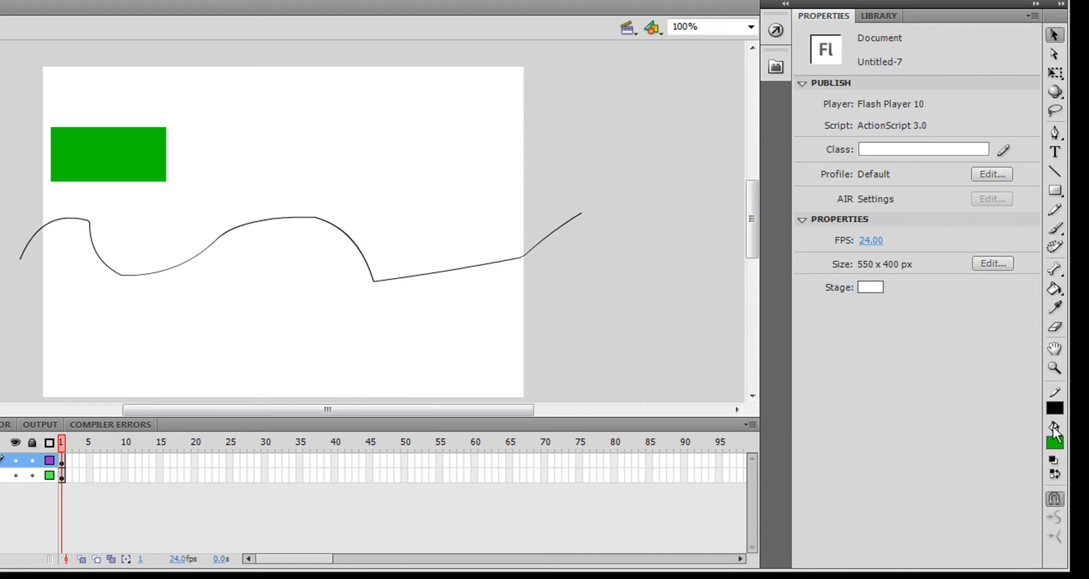
# Delete the sharp corner segment at the line's right-hand dip and reconnect the loose ends, undoing the stray adjustment
pyautogui.click(1055, 367)
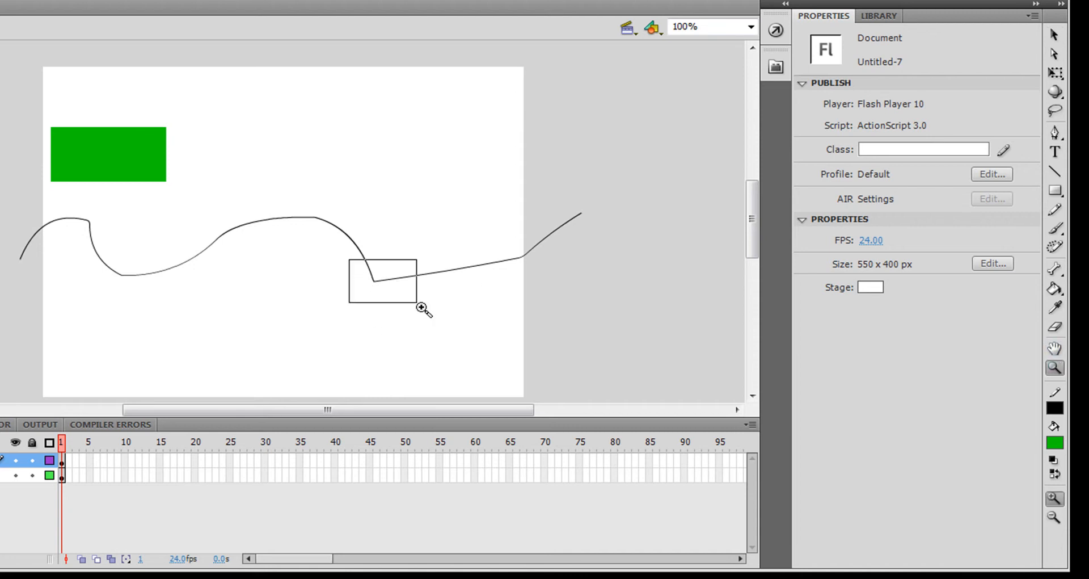
pyautogui.moveTo(416, 303); pyautogui.dragTo(422, 307)
pyautogui.press('v')
pyautogui.moveTo(174, 147); pyautogui.dragTo(334, 239)
pyautogui.press('Delete')
pyautogui.moveTo(331, 191)
pyautogui.mouseDown()
pyautogui.moveTo(261, 157)
pyautogui.moveTo(200, 150)
pyautogui.moveTo(236, 118)
pyautogui.mouseUp()
pyautogui.moveTo(182, 190); pyautogui.dragTo(184, 190)
pyautogui.hotkey('ctrl', 'z')
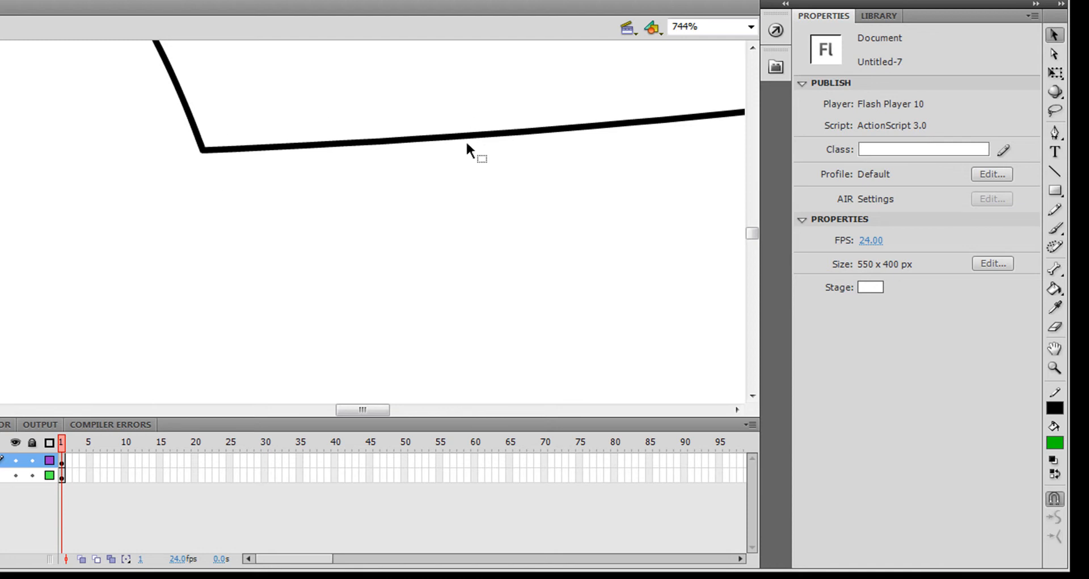
pyautogui.click(754, 32)
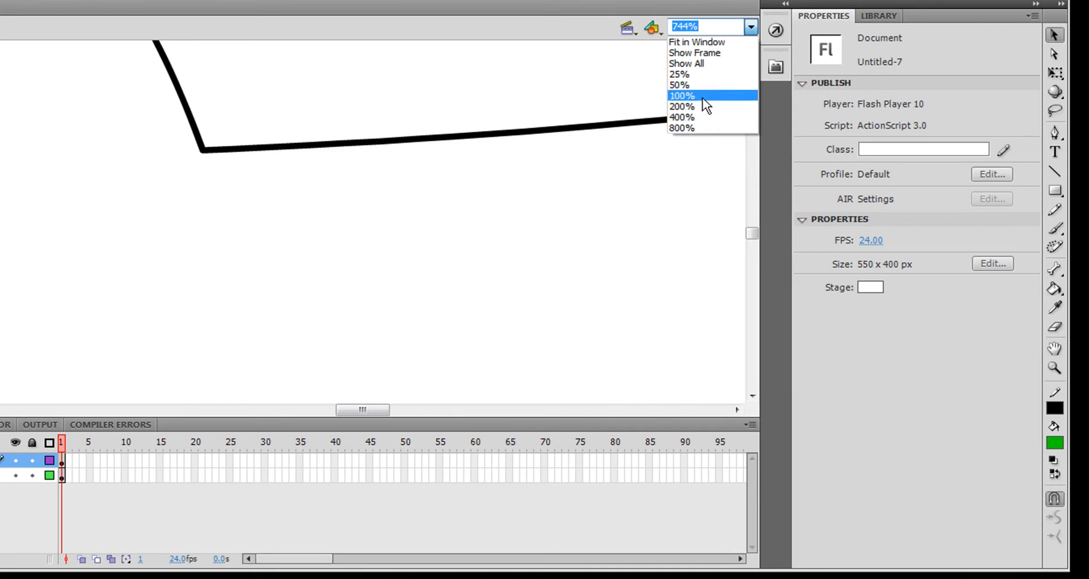
pyautogui.click(703, 97)
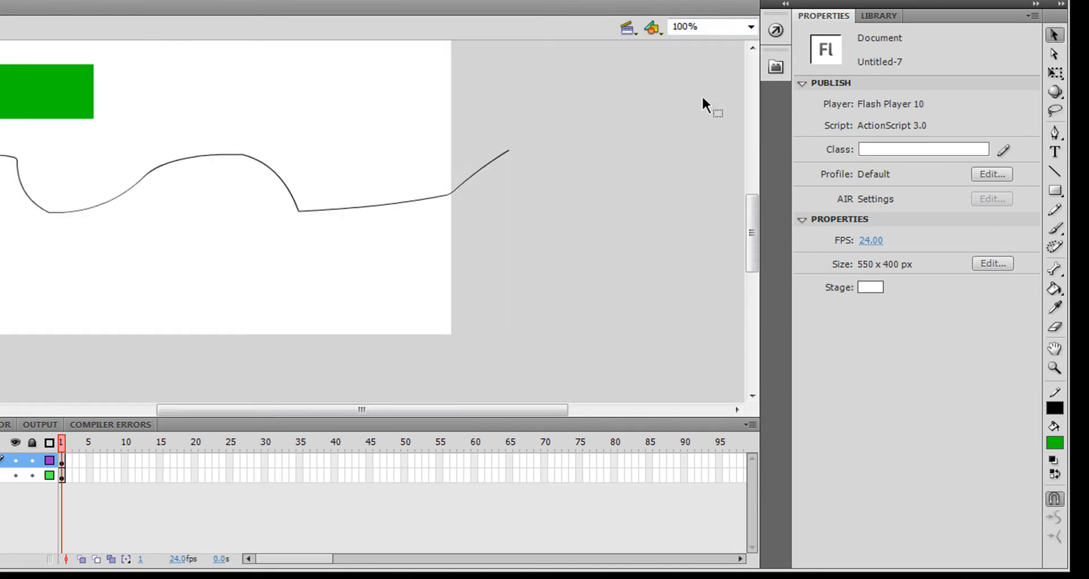
# Cut the entire wavy line to the clipboard and delete the emptied Line layer
pyautogui.click(139, 183)
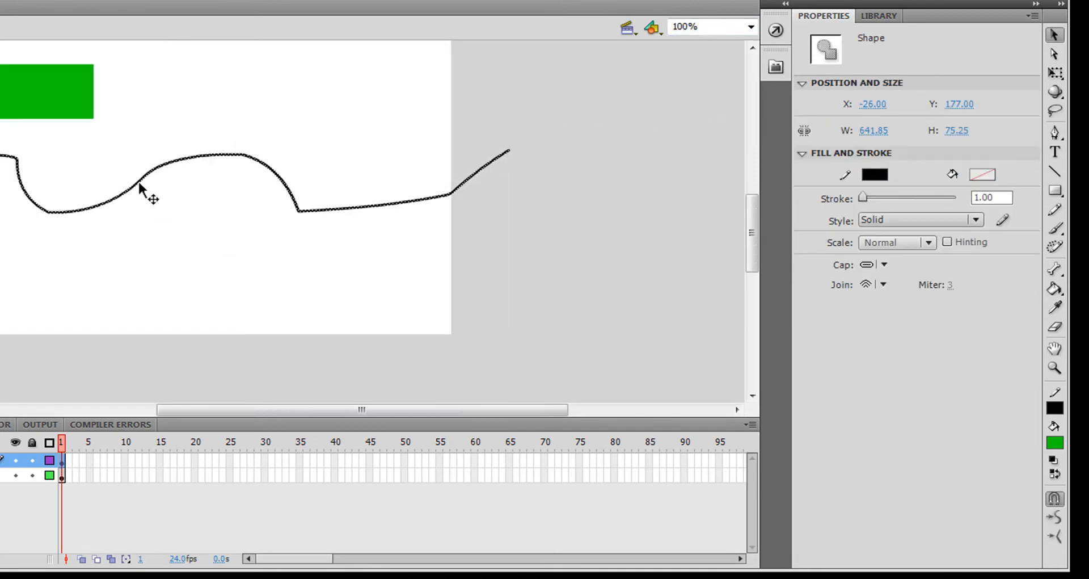
pyautogui.moveTo(750, 210); pyautogui.dragTo(748, 197)
pyautogui.moveTo(298, 409); pyautogui.dragTo(254, 407)
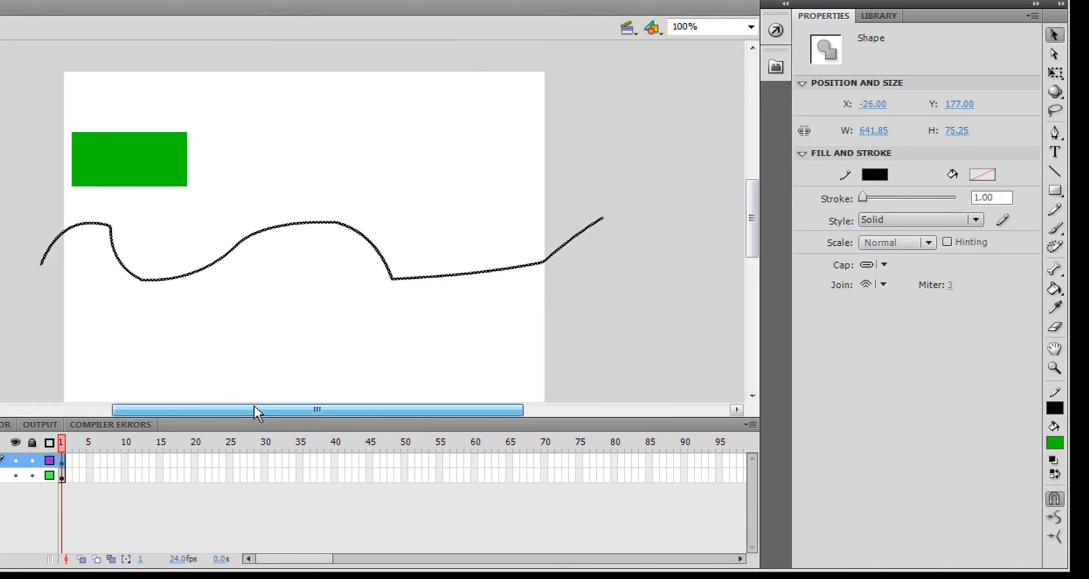
pyautogui.press('Delete')
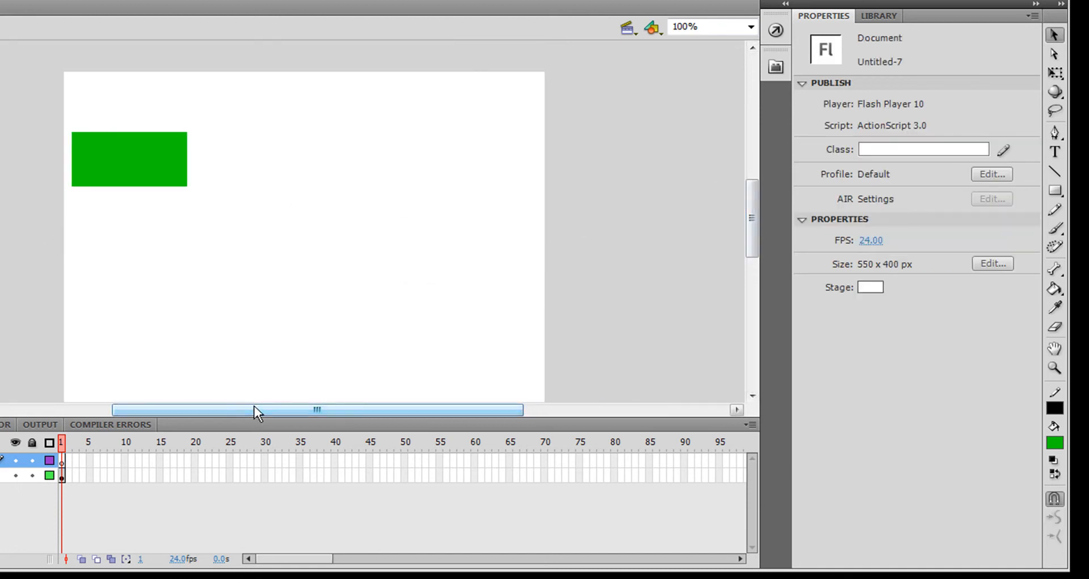
pyautogui.hotkey('ctrl', 'z')
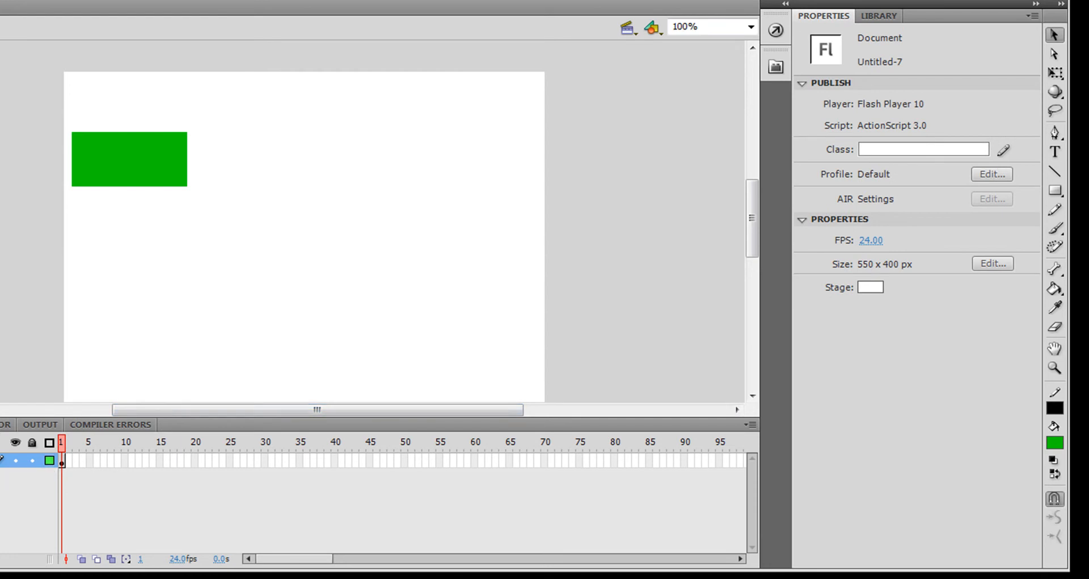
# Motion-tween the green rectangle as a symbol from about X 9, Y 125 to about X 414, Y 114 at frame 24
pyautogui.moveTo(163, 179); pyautogui.dragTo(165, 222)
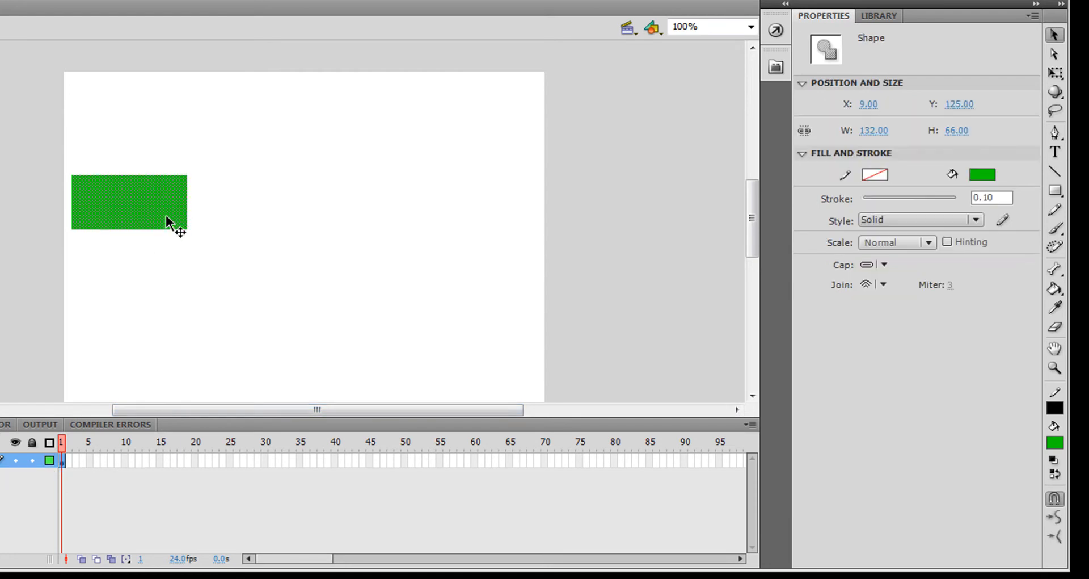
pyautogui.rightClick(165, 221)
pyautogui.click(254, 204)
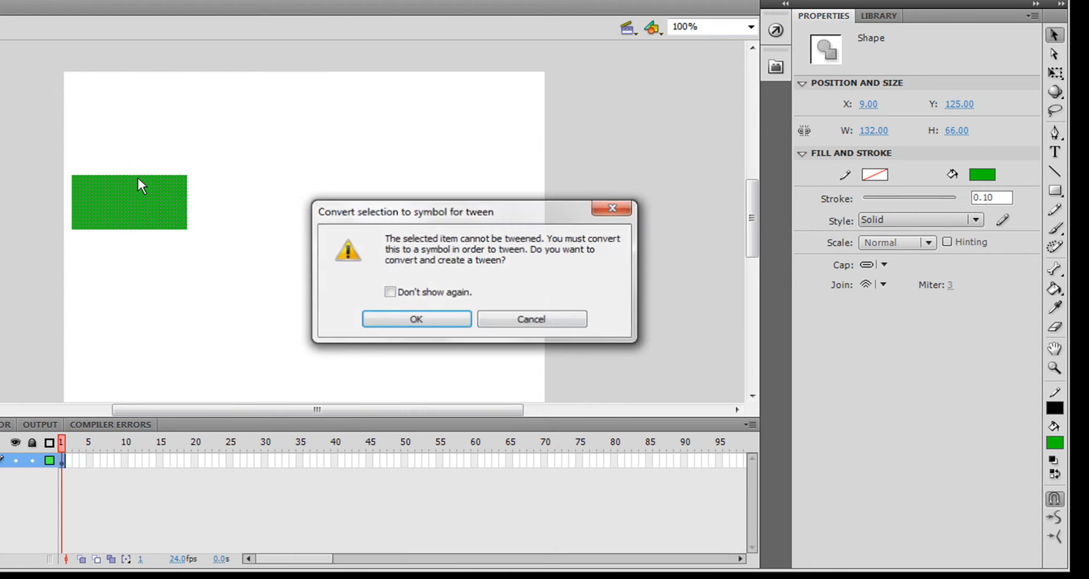
pyautogui.click(438, 316)
pyautogui.moveTo(126, 192); pyautogui.dragTo(480, 182)
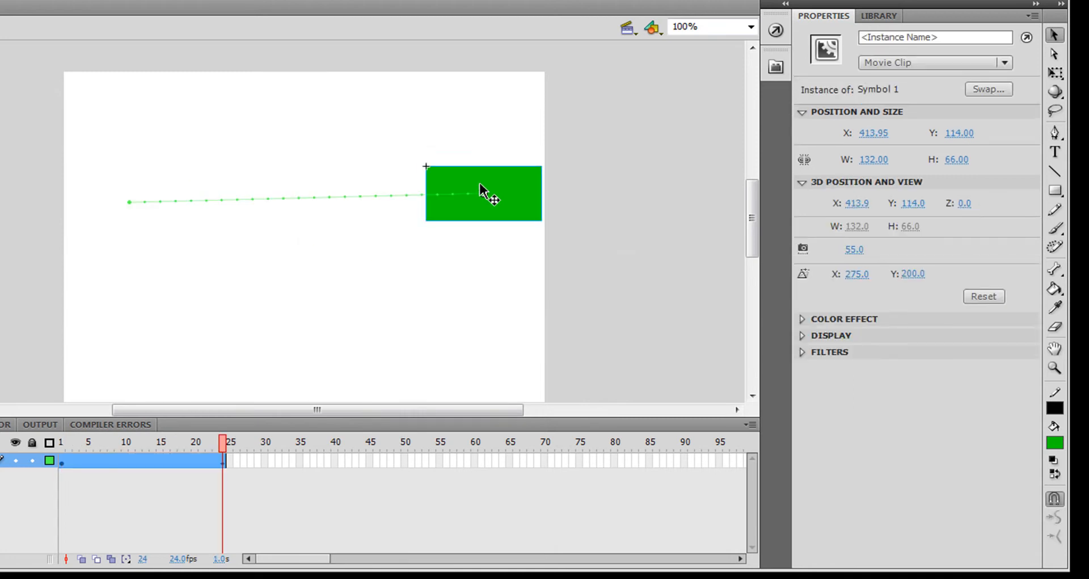
# Paste the cut wavy line as the tween's motion path and preview the animation in a test movie
pyautogui.click(151, 458)
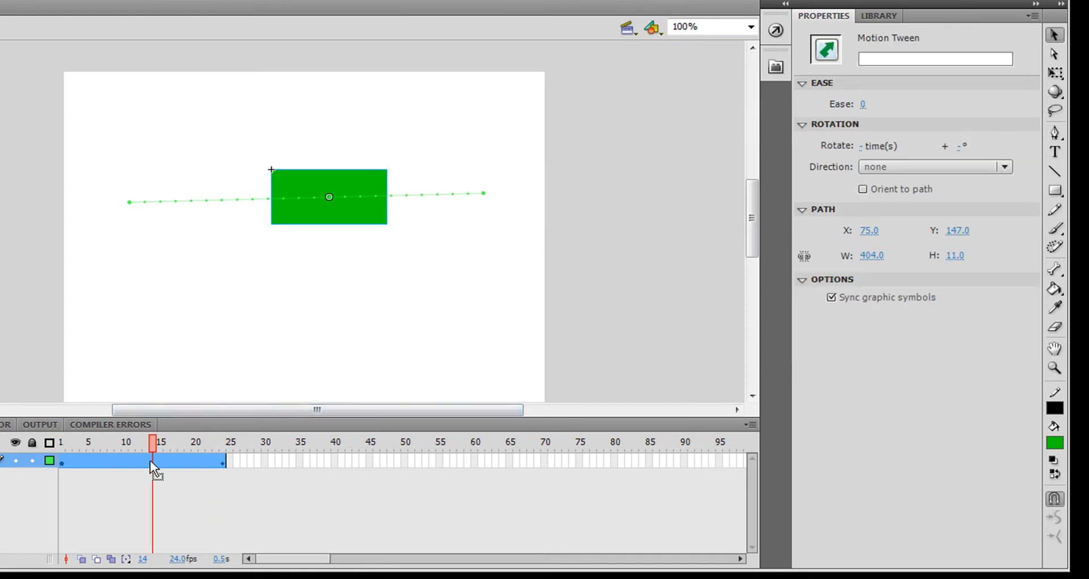
pyautogui.rightClick(126, 457)
pyautogui.click(114, 457)
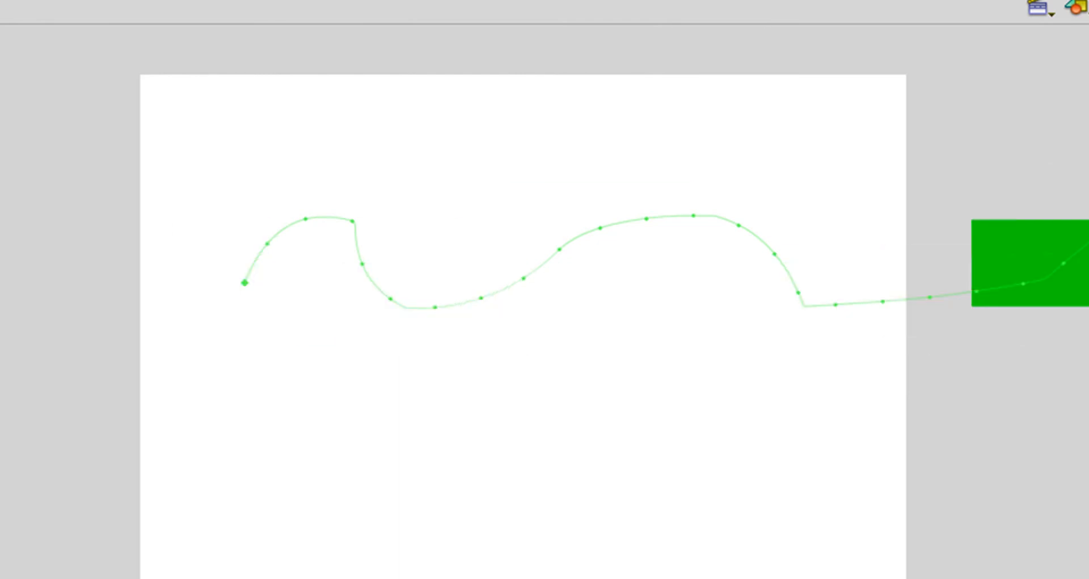
pyautogui.hotkey('ctrl', 'Return')
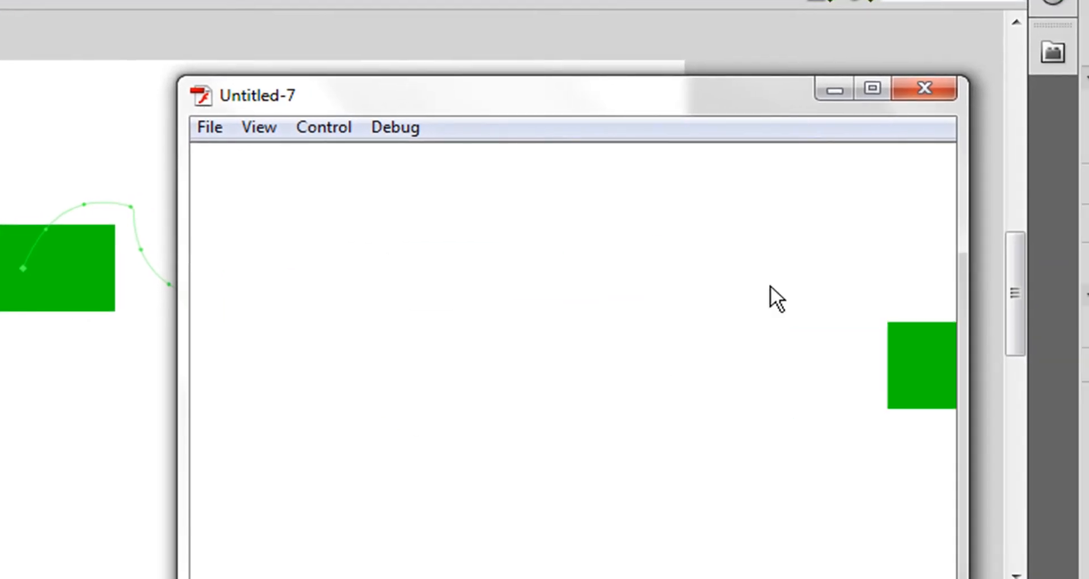
pyautogui.click(918, 88)
# Free-transform the wavy motion path to about 718 by 139 px and position it at about X -100.5, Y 123
pyautogui.click(454, 202)
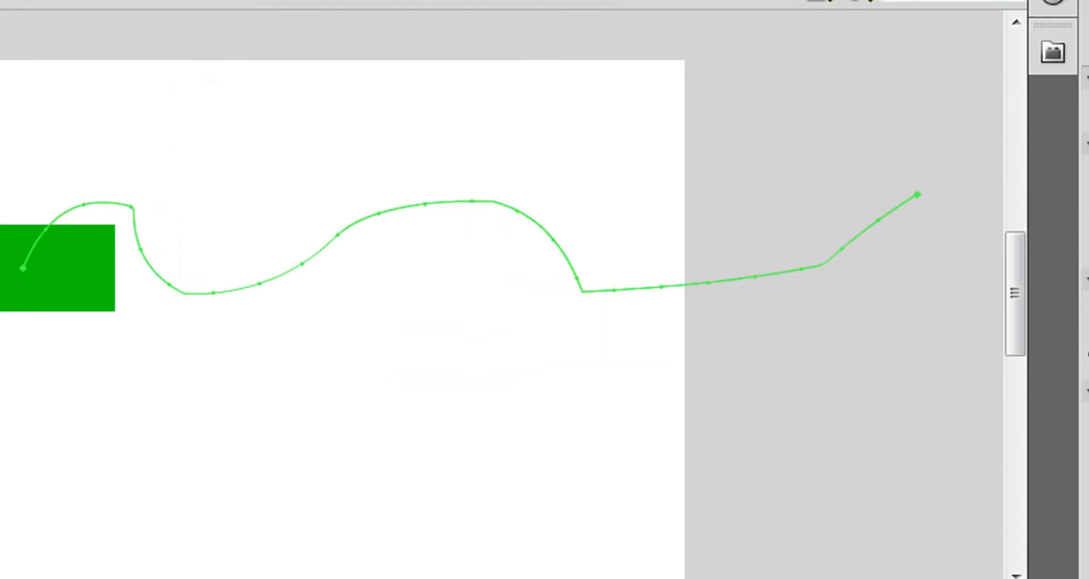
pyautogui.press('q')
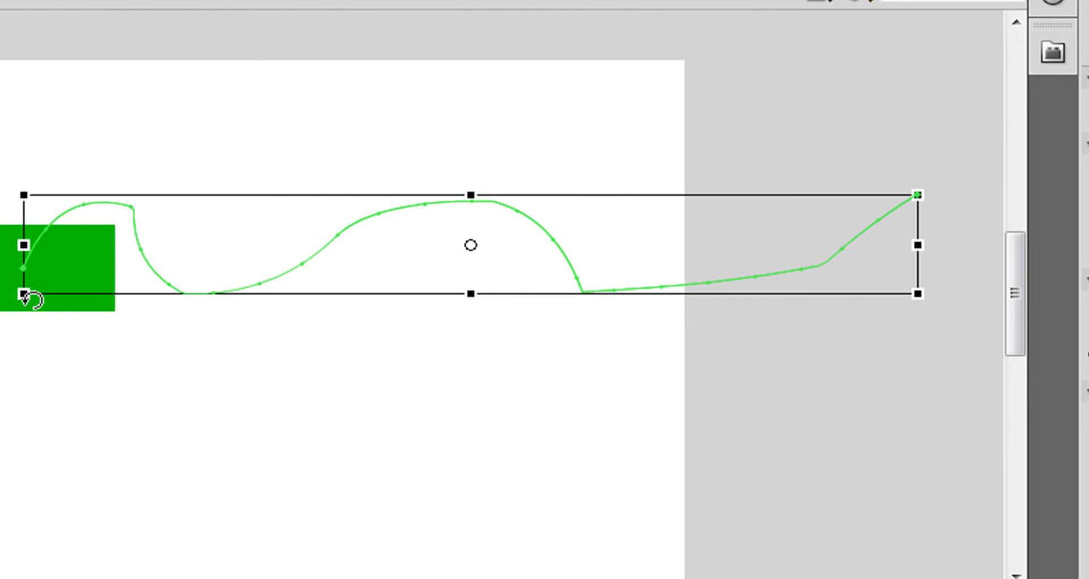
pyautogui.moveTo(23, 294); pyautogui.dragTo(0, 569)
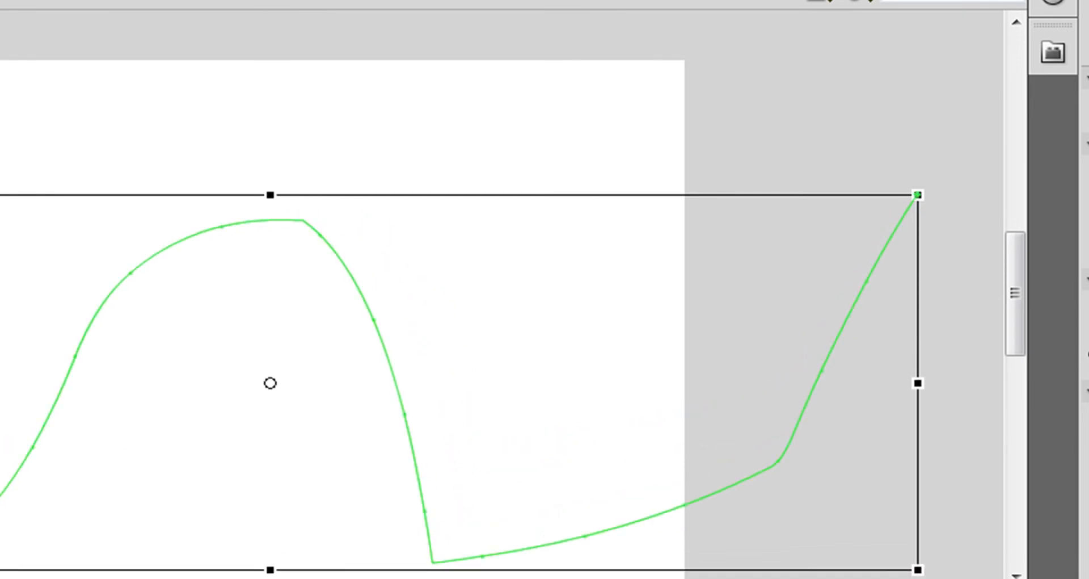
pyautogui.click(310, 254)
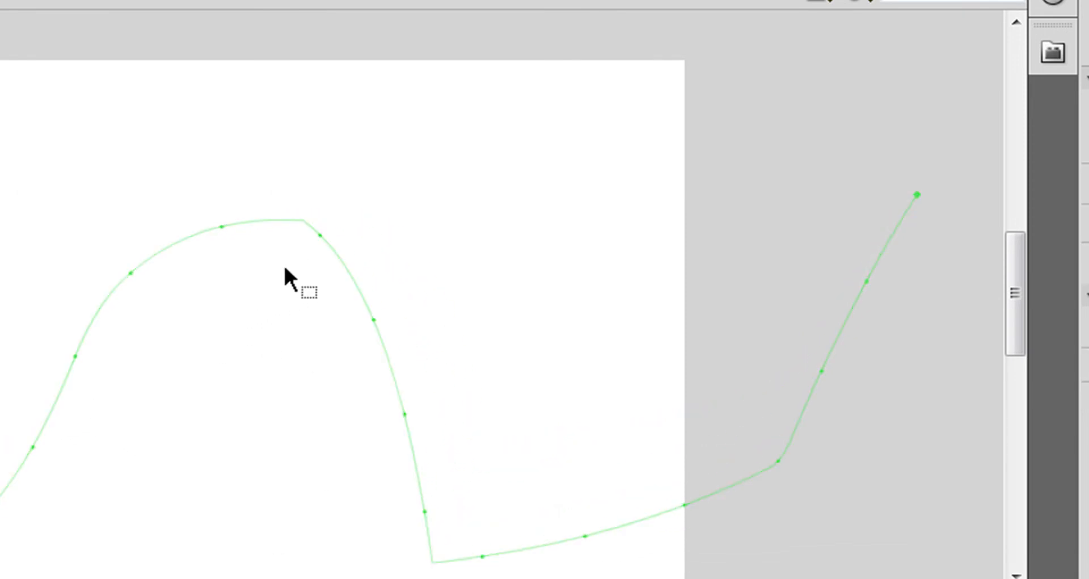
pyautogui.click(273, 220)
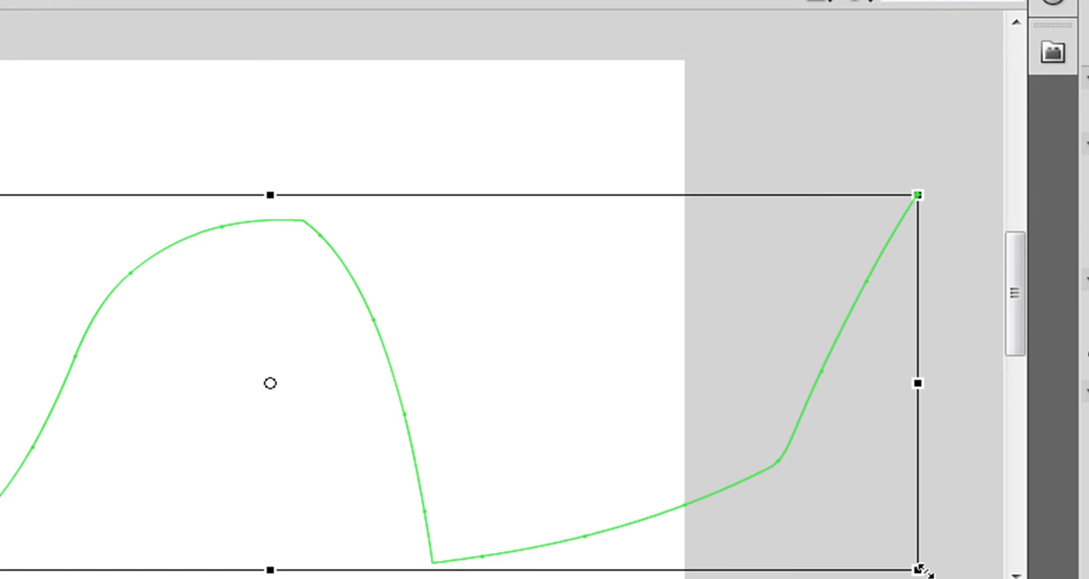
pyautogui.moveTo(918, 569); pyautogui.dragTo(624, 377)
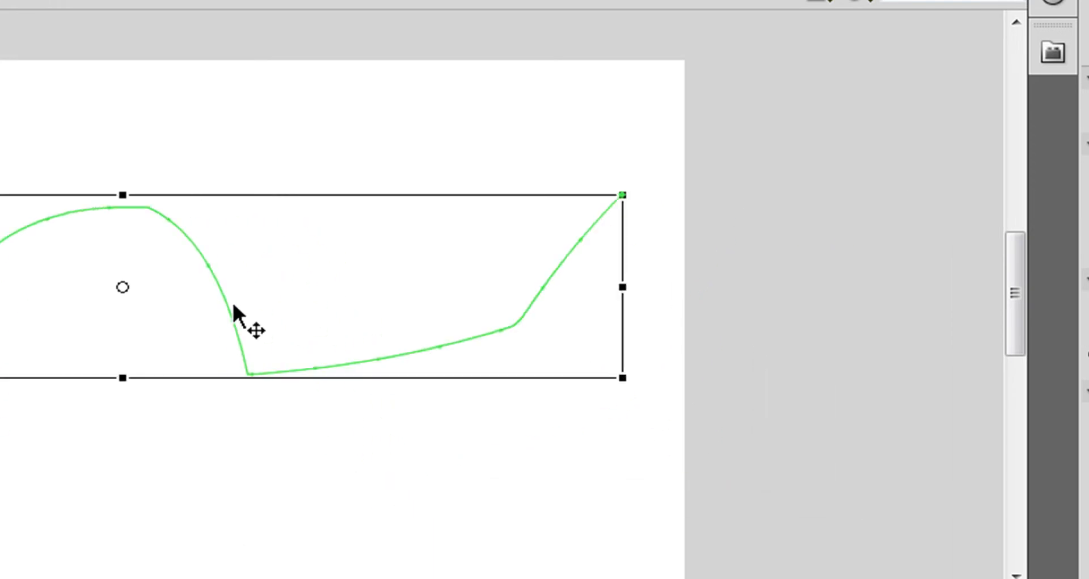
pyautogui.moveTo(227, 302); pyautogui.dragTo(384, 323)
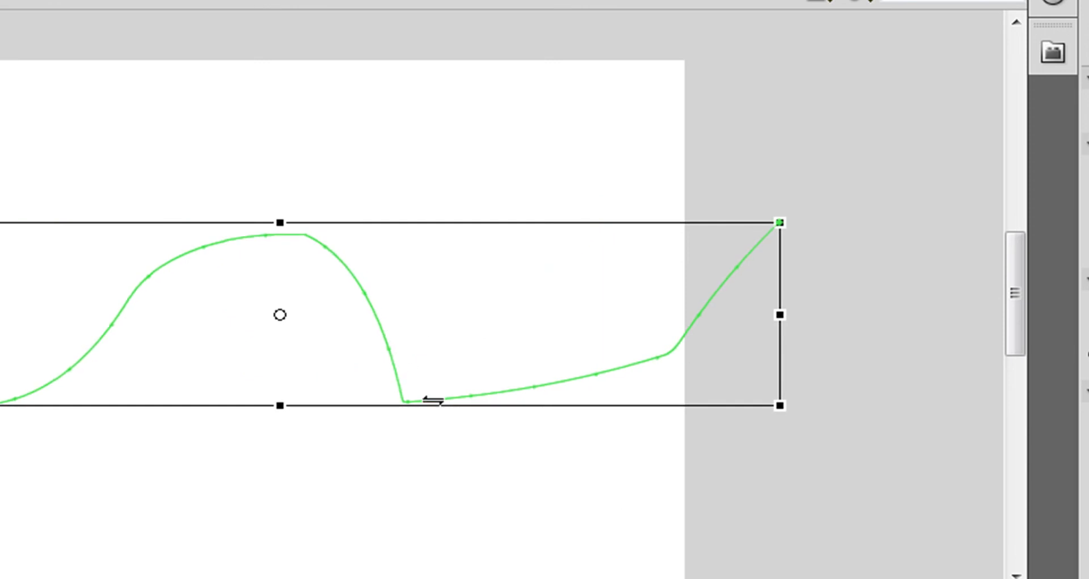
pyautogui.click(360, 486)
# Preview the green rectangle's animation along the transformed path in a test movie
pyautogui.click(185, 253)
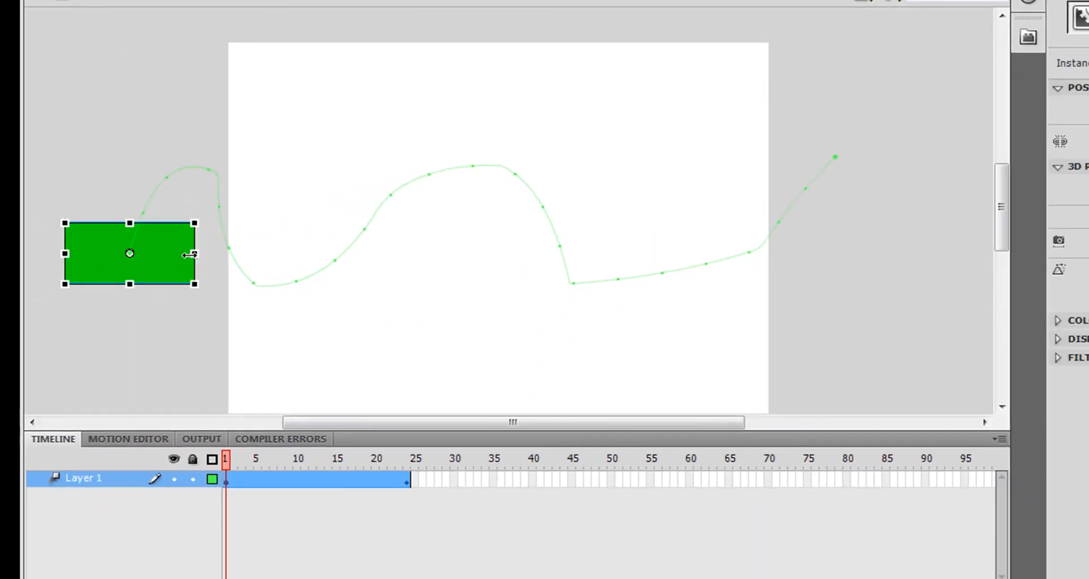
pyautogui.click(226, 349)
pyautogui.click(190, 247)
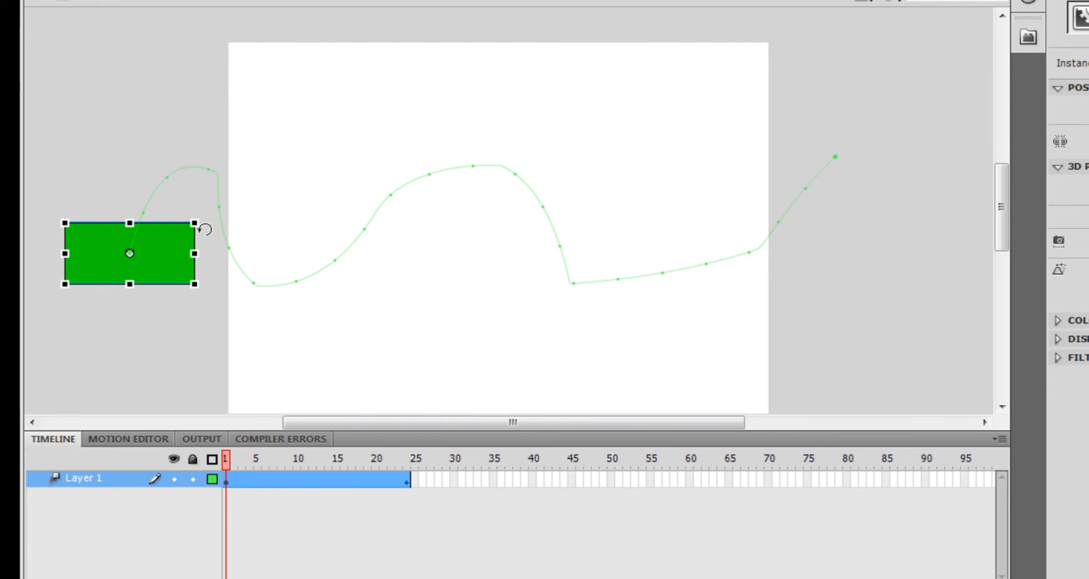
pyautogui.click(231, 325)
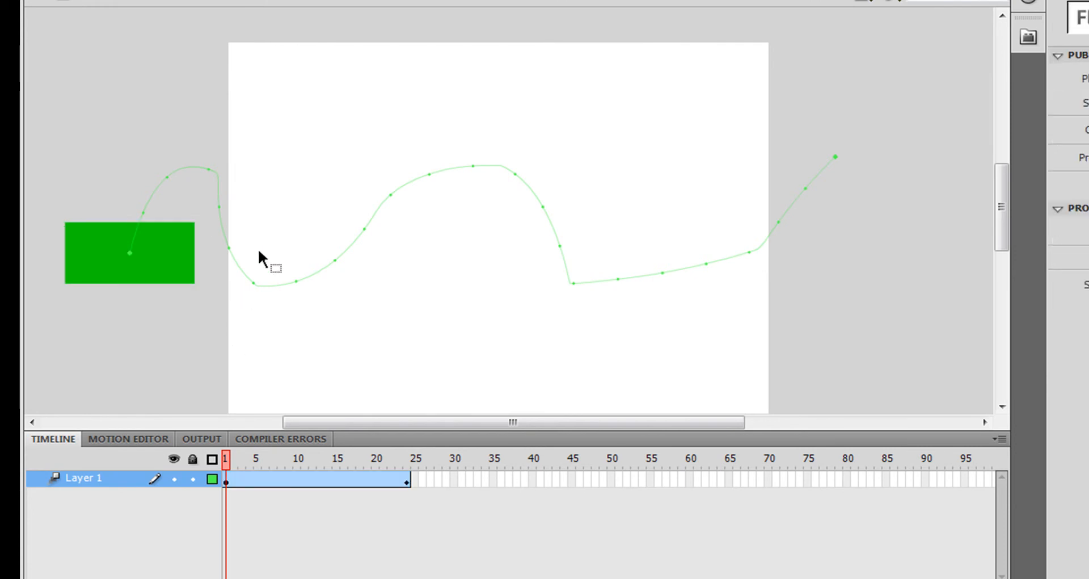
pyautogui.hotkey('ctrl', 'Return')
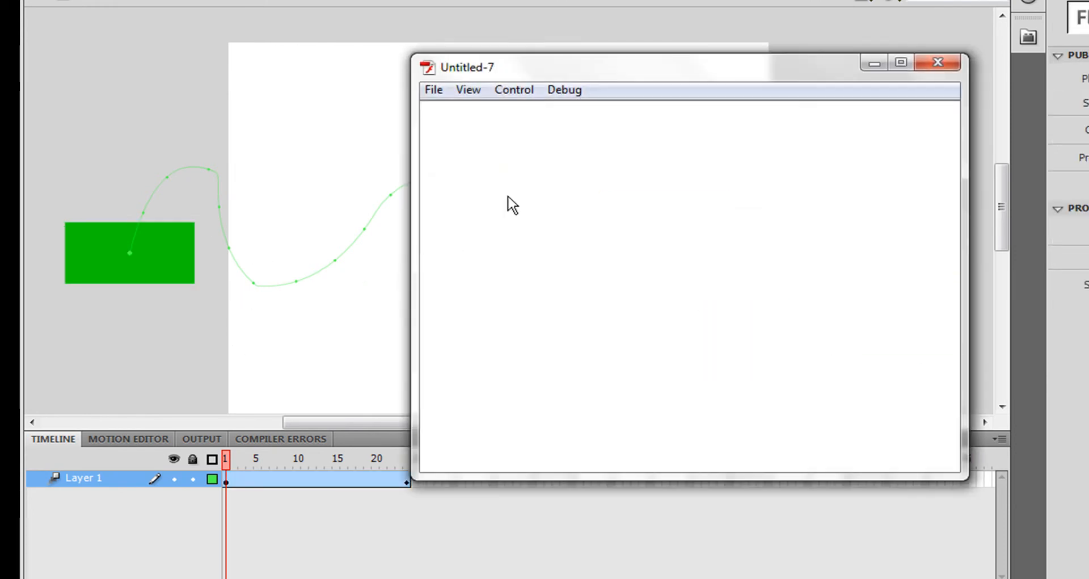
pyautogui.click(952, 59)
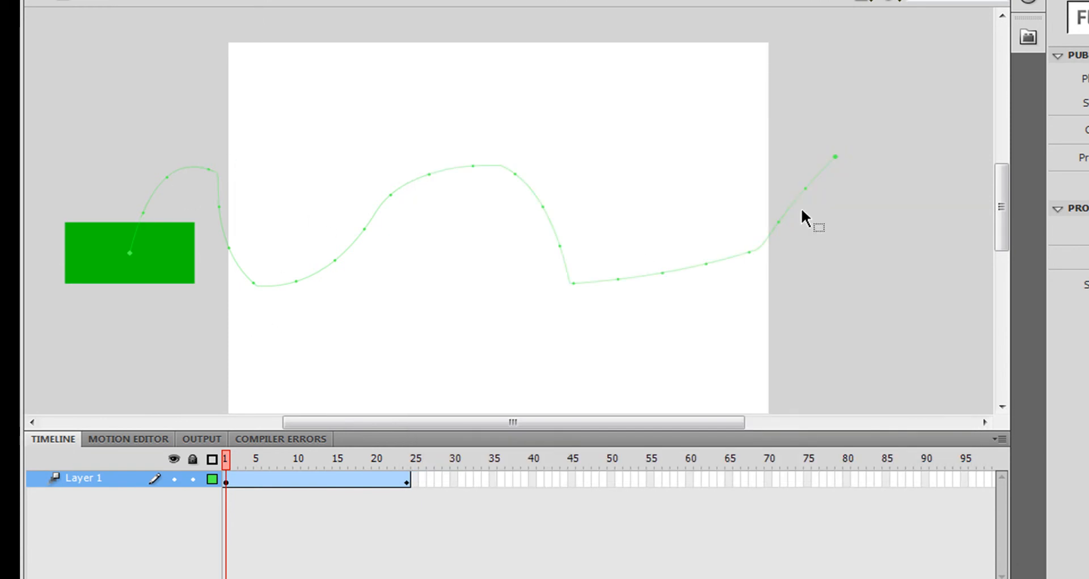
# Enable Orient to path for the motion tween and preview the rotation in a test movie
pyautogui.click(391, 195)
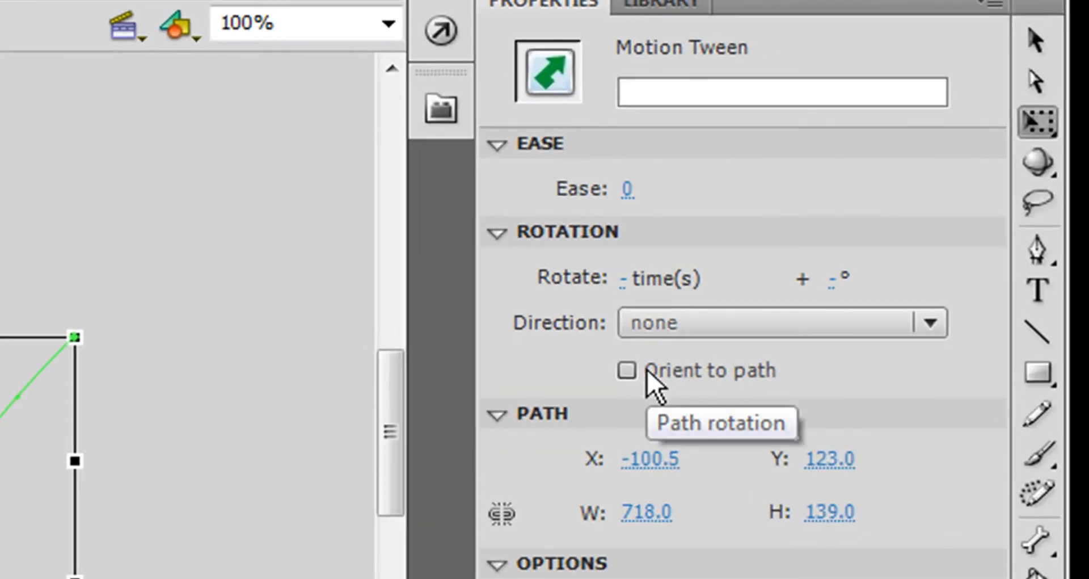
pyautogui.click(627, 370)
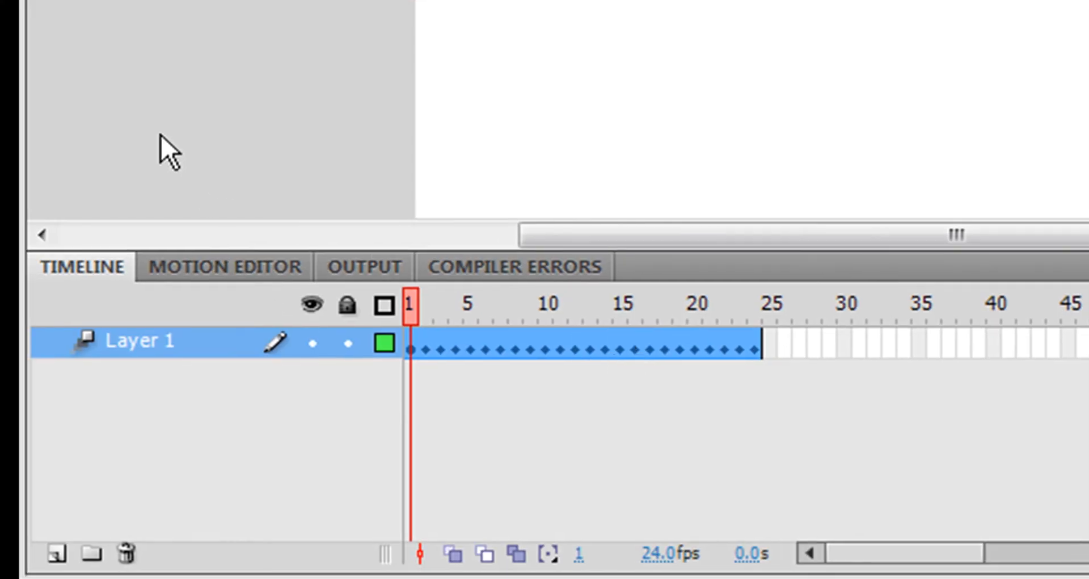
pyautogui.hotkey('ctrl', 'Return')
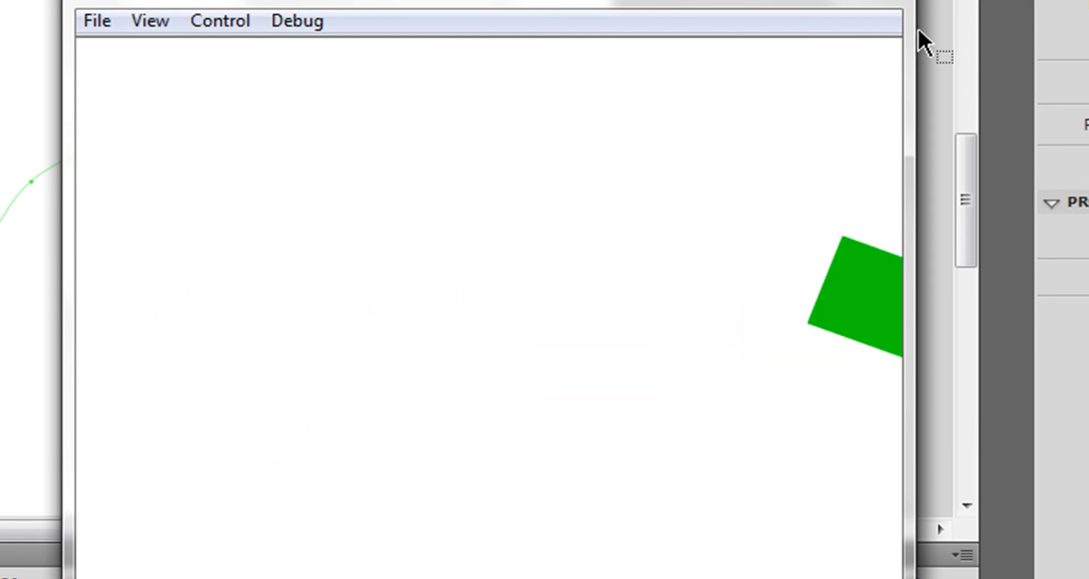
pyautogui.click(884, 2)
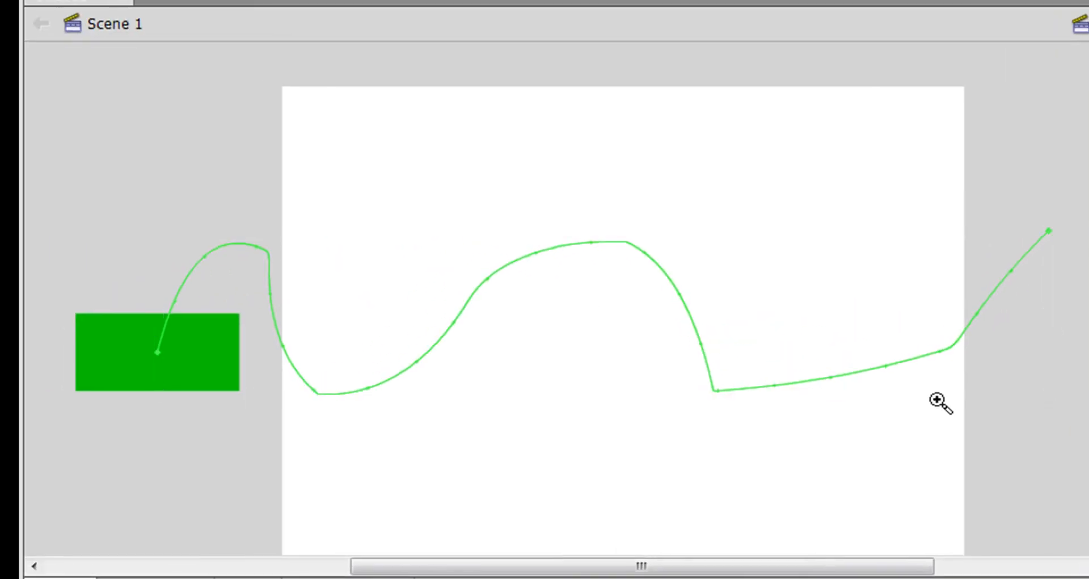
# Rotate the green rectangle counterclockwise at frame 1 so its length lines up with the path's starting direction
pyautogui.moveTo(88, 261); pyautogui.dragTo(294, 442)
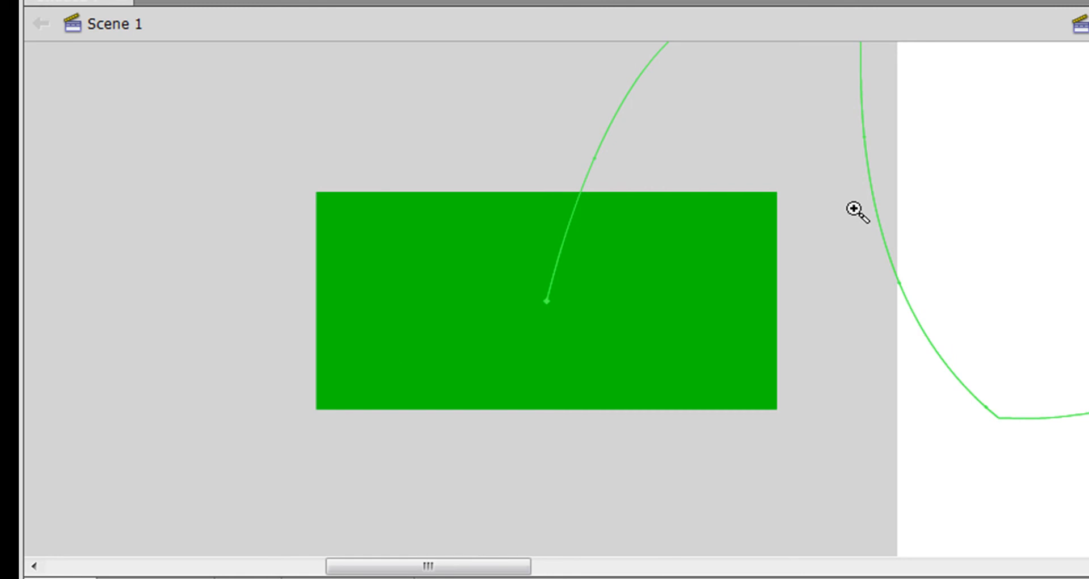
pyautogui.press('v')
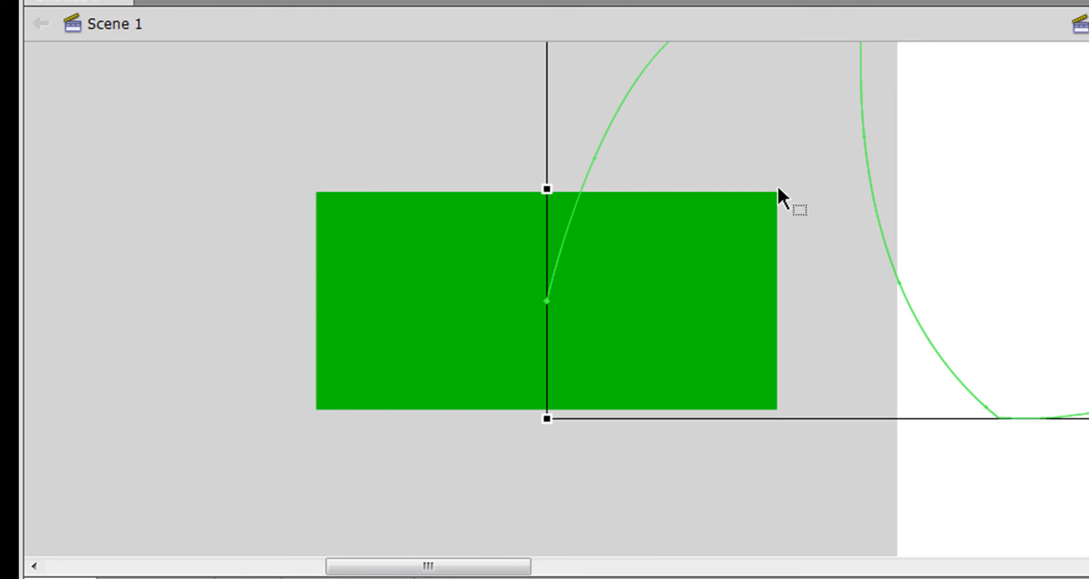
pyautogui.click(462, 255)
pyautogui.moveTo(797, 181); pyautogui.dragTo(555, 91)
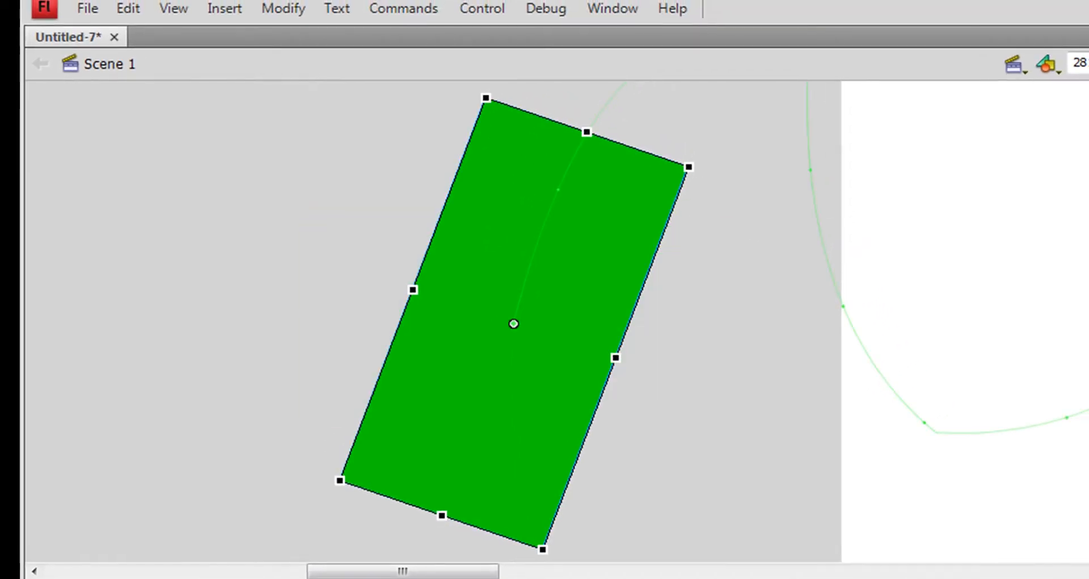
pyautogui.moveTo(587, 124); pyautogui.dragTo(586, 227)
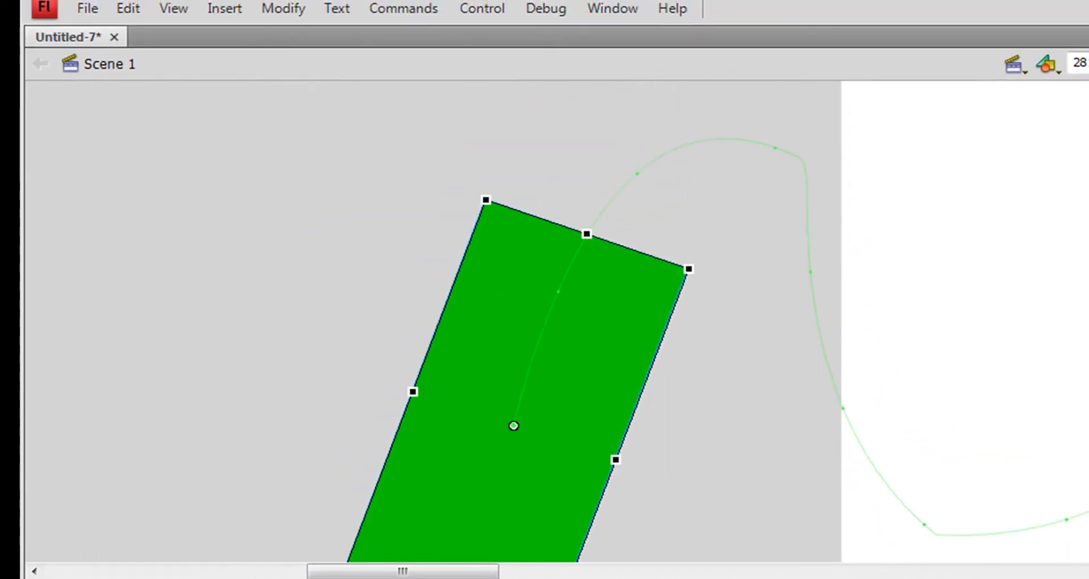
# Rotate the green rectangle clockwise at frame 24 to align it with the direction of the path's end
pyautogui.press('Delete')
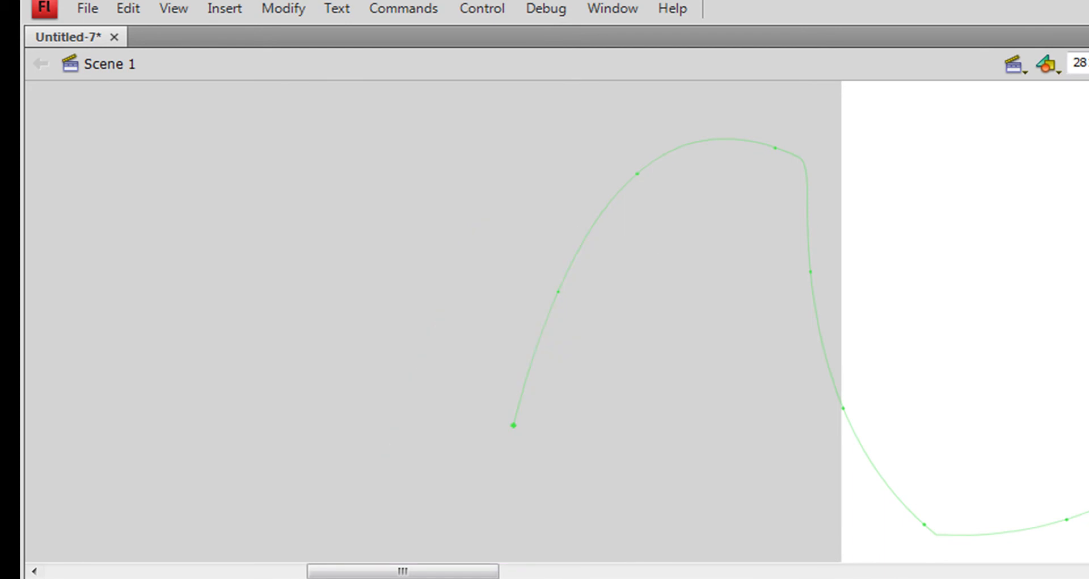
pyautogui.moveTo(465, 571); pyautogui.dragTo(851, 505)
pyautogui.scroll(3, 602, 318)
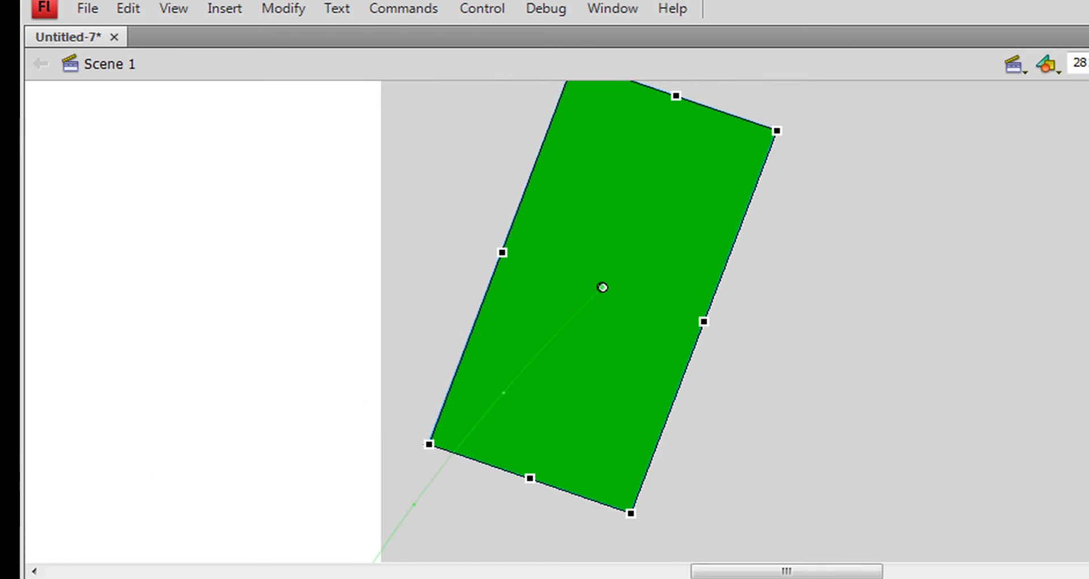
pyautogui.moveTo(789, 110); pyautogui.dragTo(871, 180)
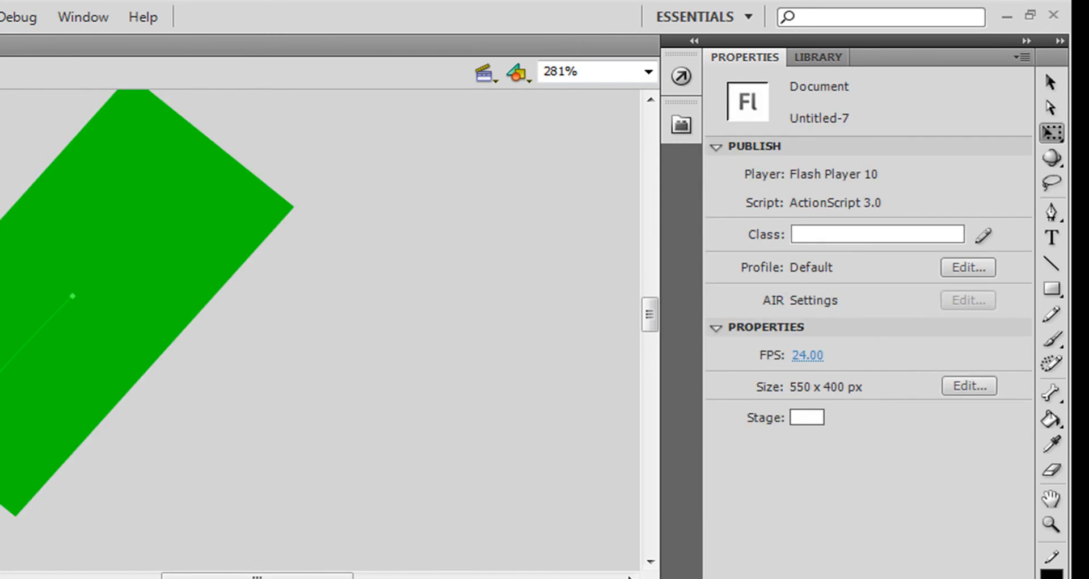
# Reapply Orient to path to the tween, set the zoom to 100%, and preview the animation in a test movie
pyautogui.click(37, 334)
pyautogui.click(799, 287)
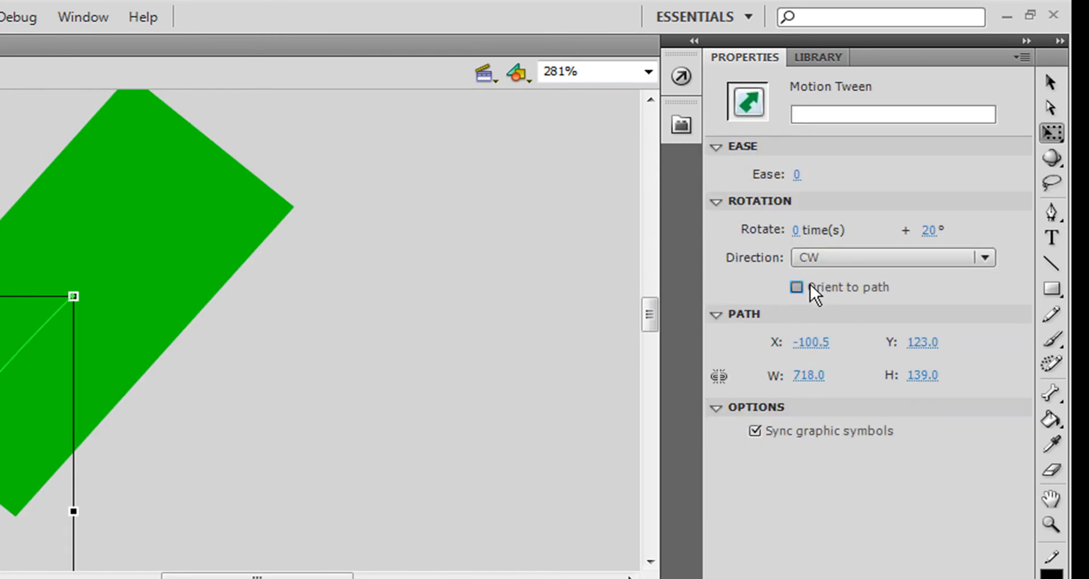
pyautogui.click(650, 72)
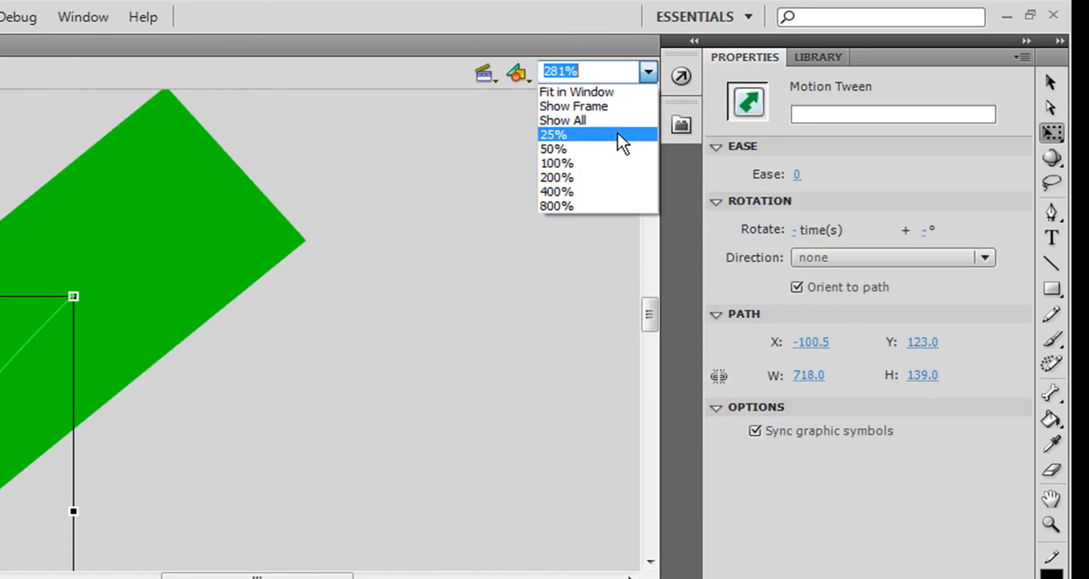
pyautogui.click(611, 169)
pyautogui.moveTo(325, 567); pyautogui.dragTo(146, 570)
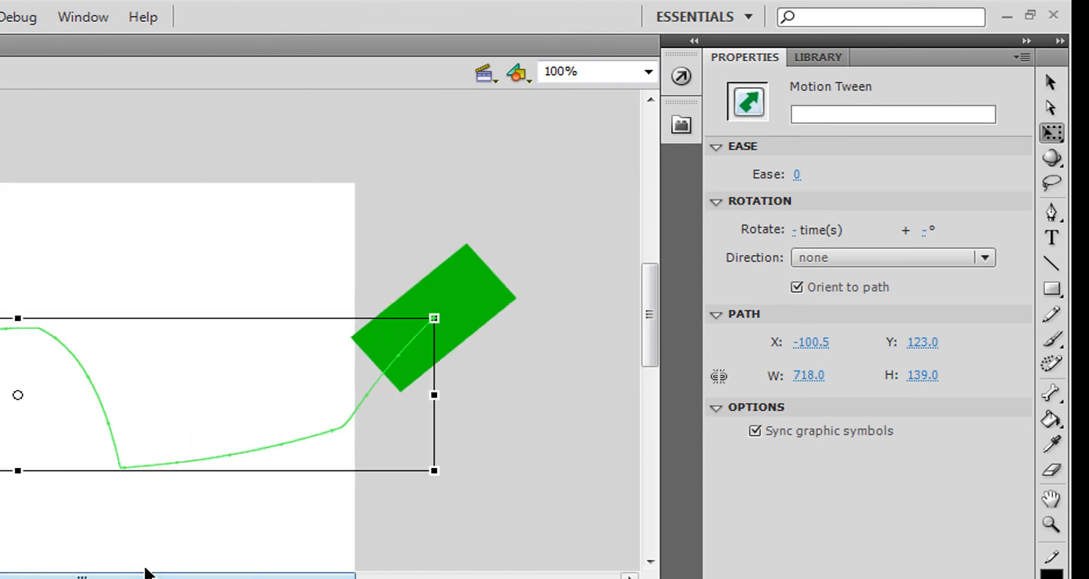
pyautogui.hotkey('ctrl', 'Return')
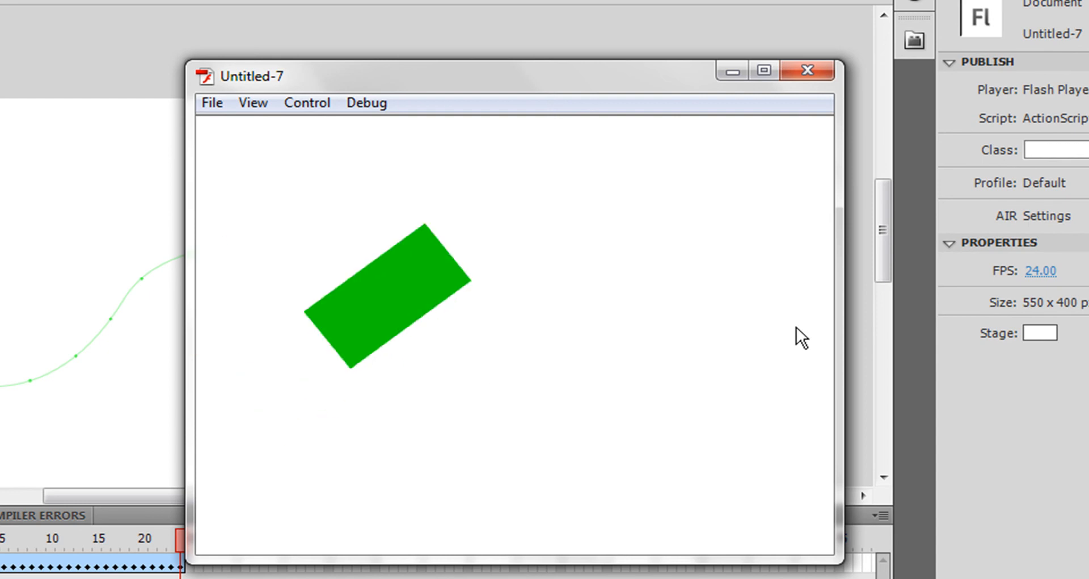
pyautogui.click(808, 71)
# Scrub the timeline from its start to frame 10 to check the rectangle's orientation along the path
pyautogui.moveTo(187, 542); pyautogui.dragTo(2, 516)
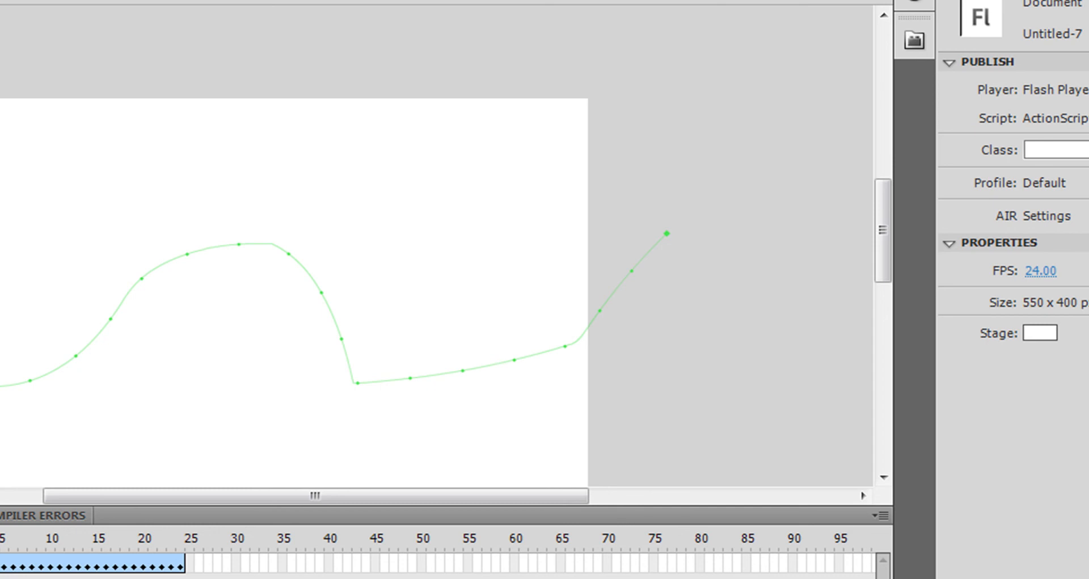
pyautogui.hotkey('ctrl', 'a')
pyautogui.hotkey('ctrl', 'shift', 'a')
pyautogui.hotkey('ctrl', 'a')
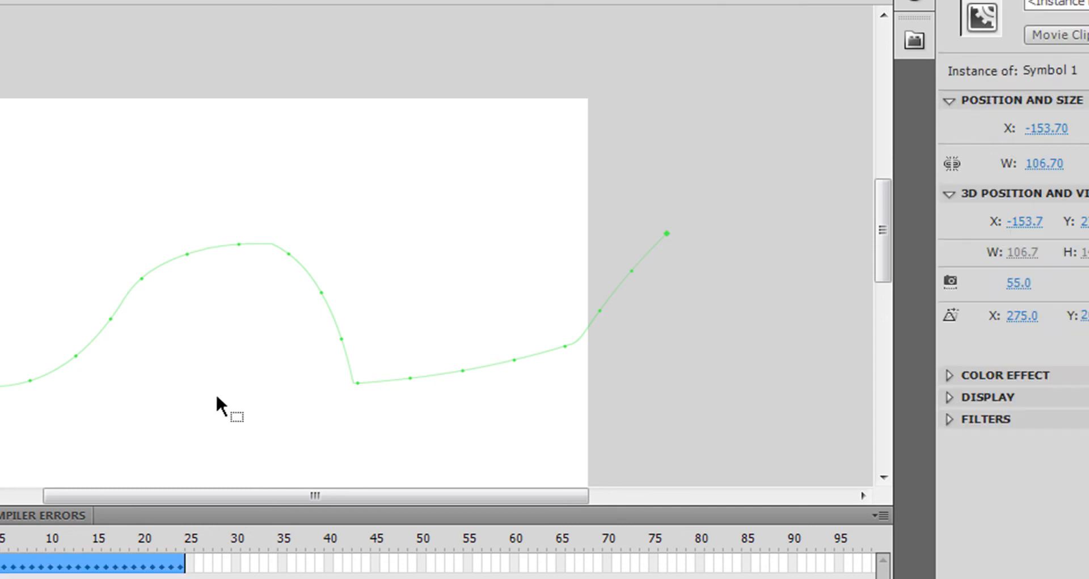
pyautogui.moveTo(12, 539); pyautogui.dragTo(50, 540)
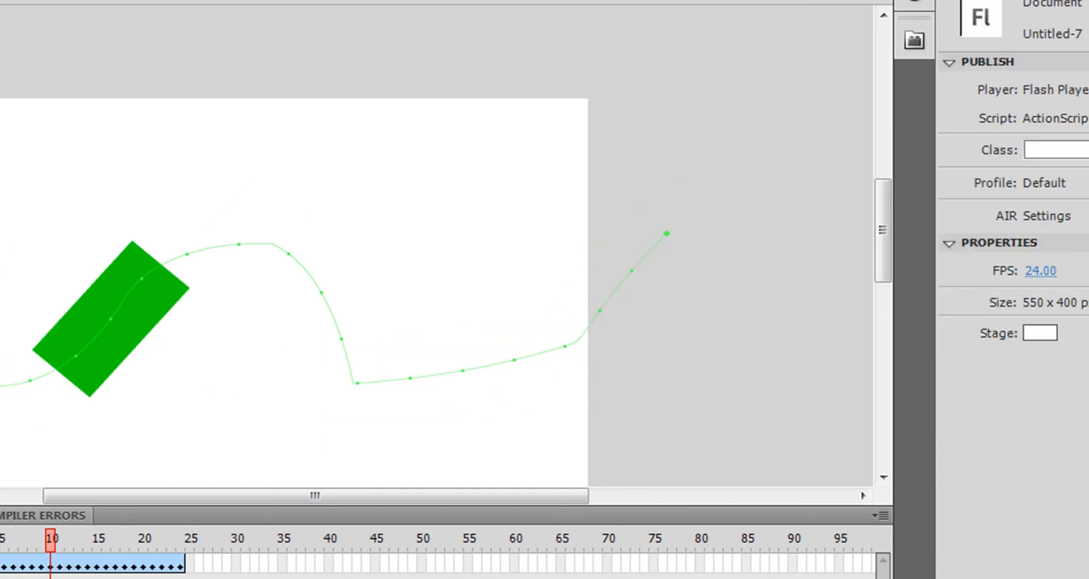